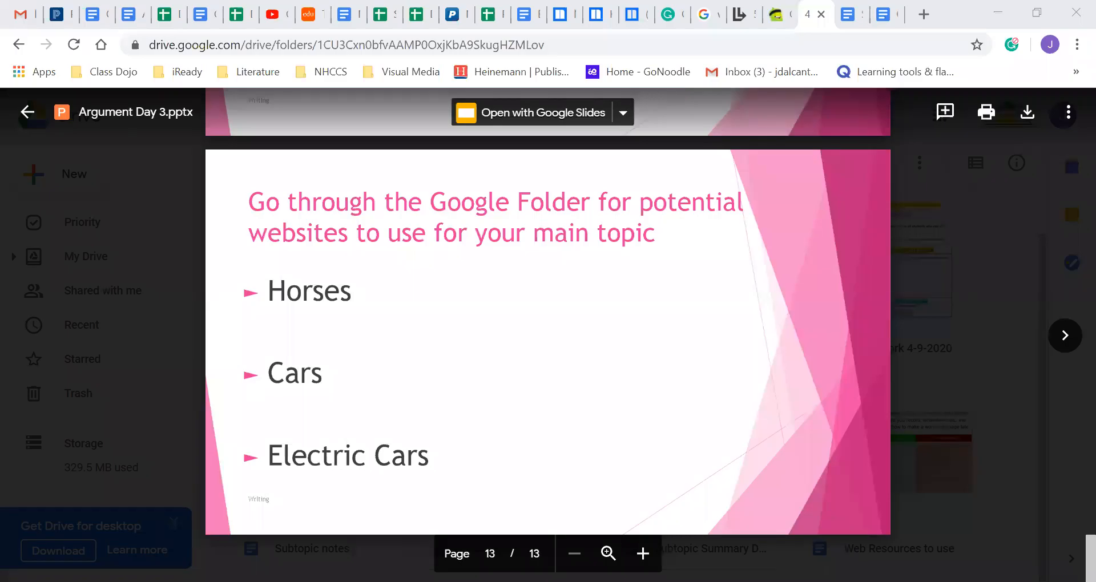
{"action": "scroll", "coordinate": [834, 197], "scroll_direction": "up", "scroll_amount": 10}
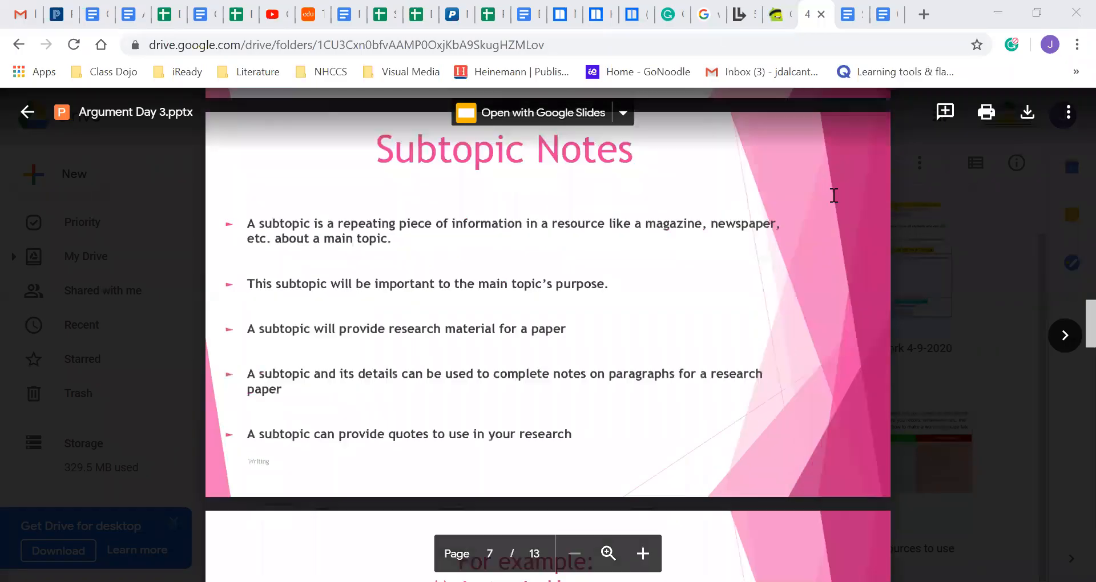
{"action": "scroll", "coordinate": [833, 196], "scroll_direction": "up", "scroll_amount": 10}
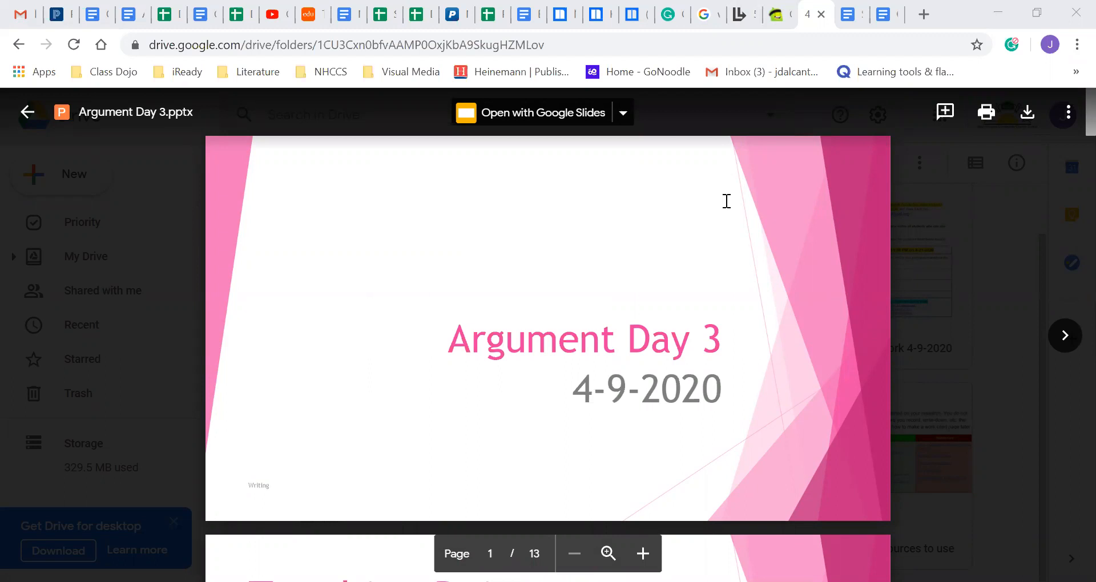
{"action": "scroll", "coordinate": [726, 202], "scroll_direction": "down", "scroll_amount": 2}
{"action": "scroll", "coordinate": [726, 202], "scroll_direction": "down", "scroll_amount": 2}
{"action": "scroll", "coordinate": [771, 215], "scroll_direction": "down", "scroll_amount": 2}
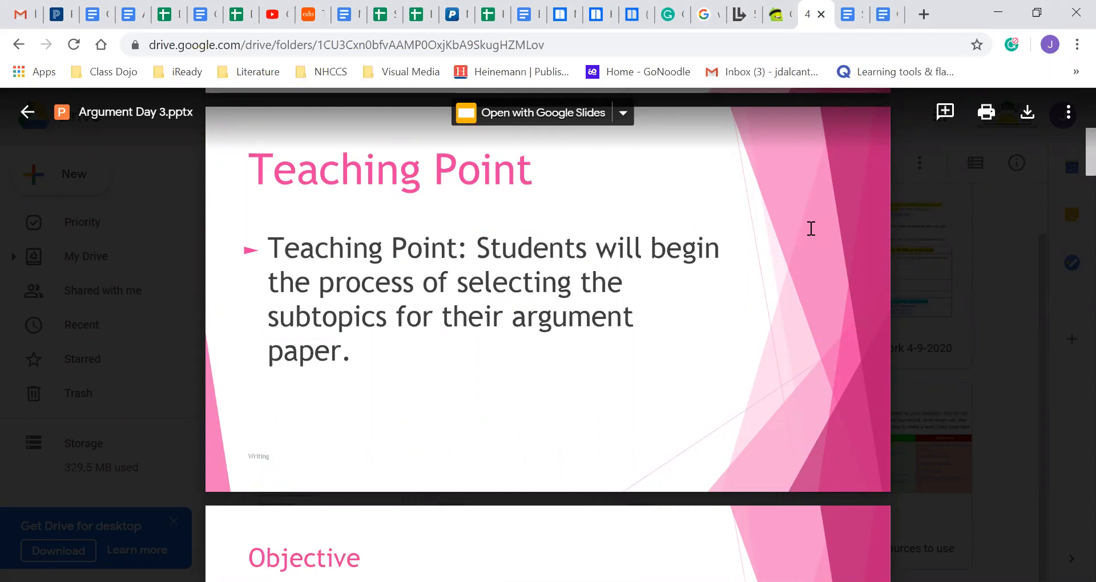
{"action": "scroll", "coordinate": [785, 252], "scroll_direction": "down", "scroll_amount": 4}
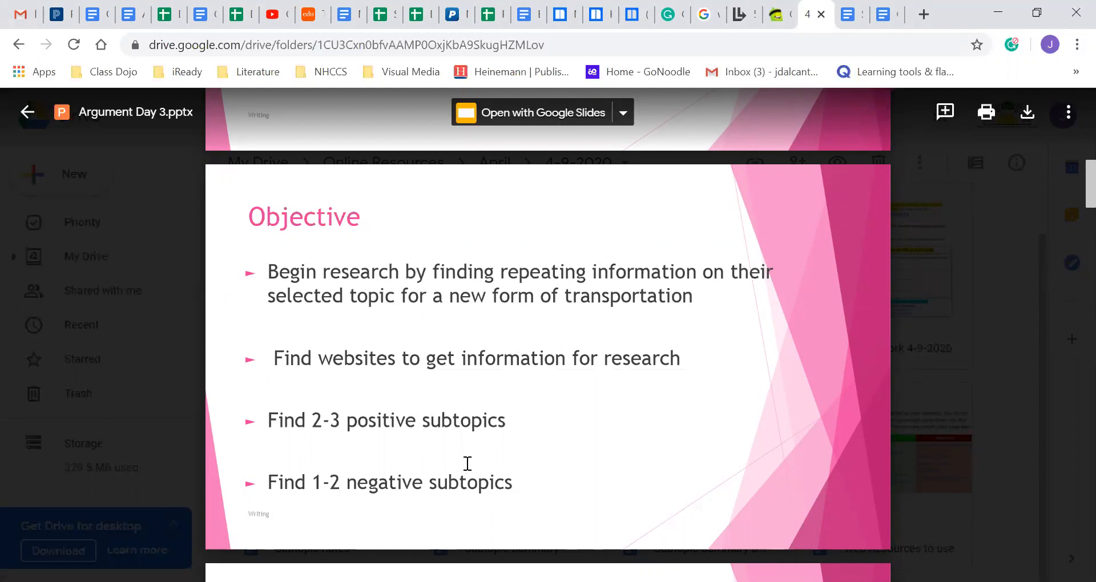
{"action": "mouse_move", "coordinate": [781, 351]}
{"action": "mouse_move", "coordinate": [548, 342]}
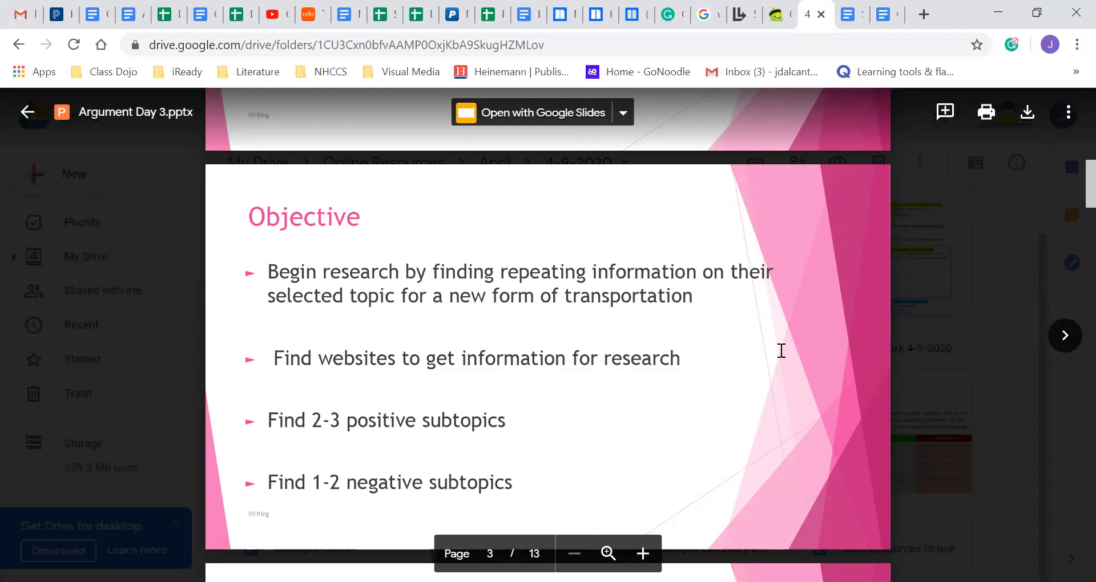
{"action": "scroll", "coordinate": [780, 351], "scroll_direction": "down", "scroll_amount": 5}
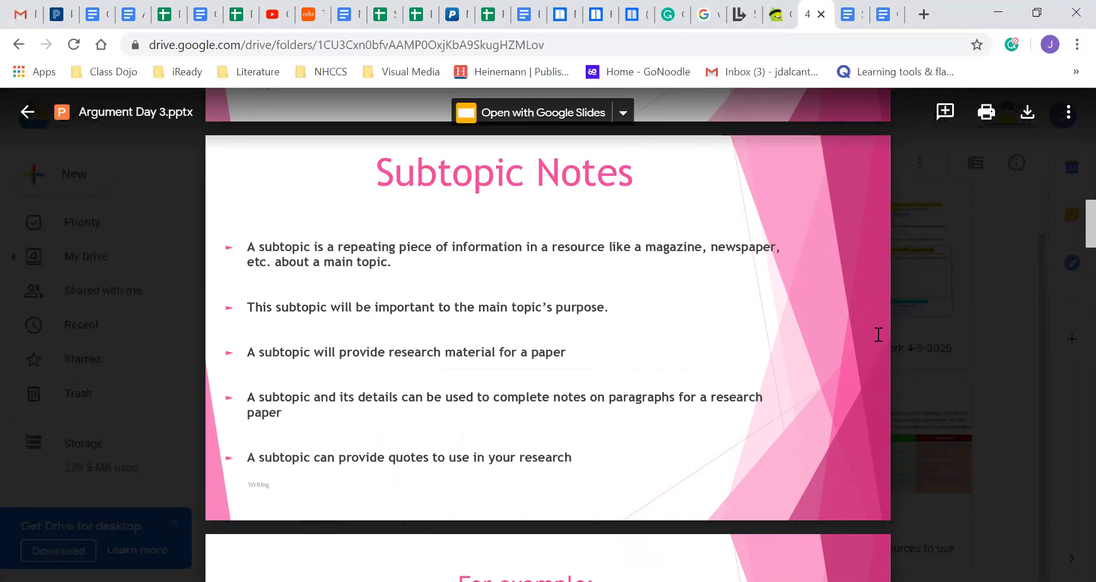
{"action": "scroll", "coordinate": [878, 335], "scroll_direction": "down", "scroll_amount": 2}
{"action": "scroll", "coordinate": [878, 335], "scroll_direction": "down", "scroll_amount": 3}
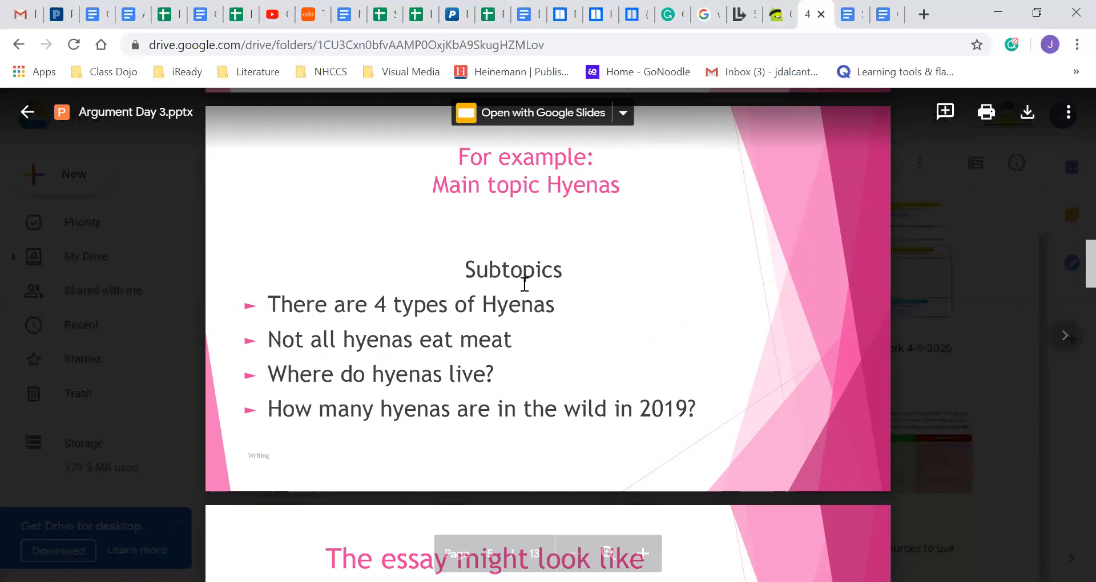
{"action": "scroll", "coordinate": [570, 293], "scroll_direction": "down", "scroll_amount": 1}
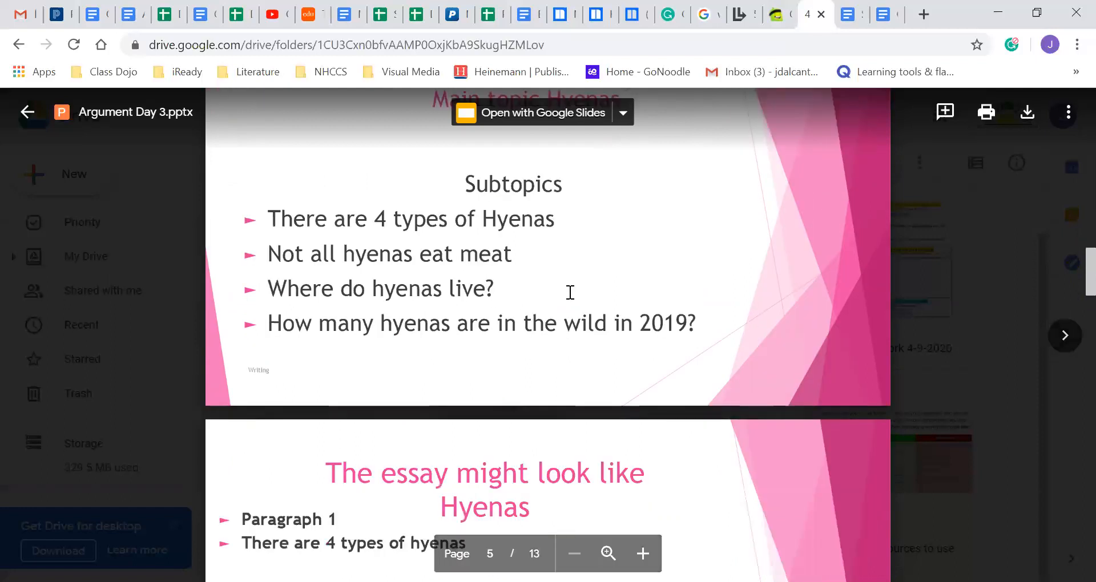
{"action": "scroll", "coordinate": [337, 319], "scroll_direction": "down", "scroll_amount": 3}
{"action": "scroll", "coordinate": [340, 390], "scroll_direction": "down", "scroll_amount": 1}
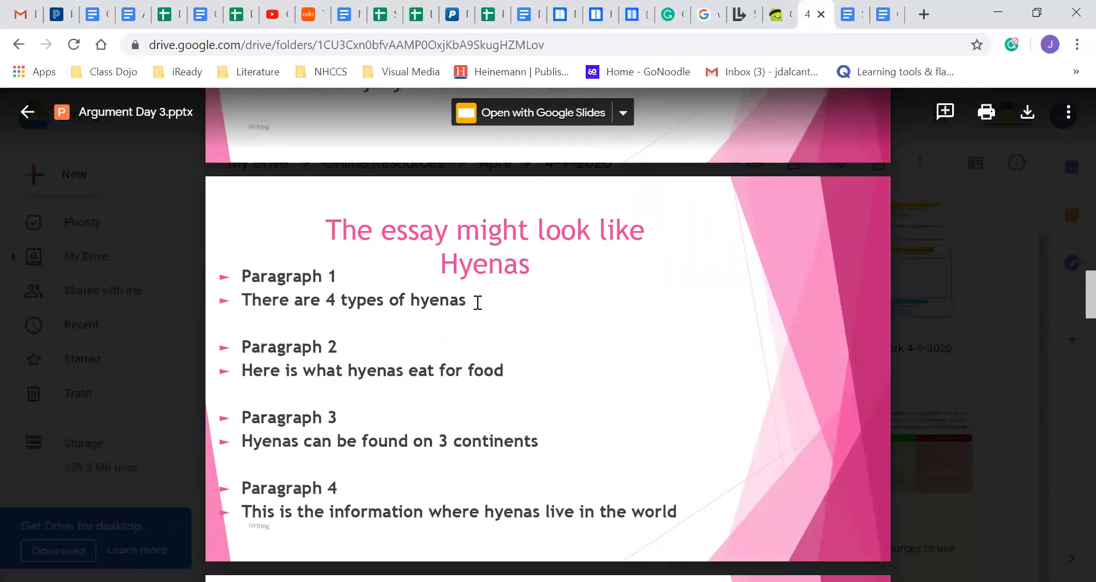
{"action": "scroll", "coordinate": [478, 301], "scroll_direction": "up", "scroll_amount": 3}
{"action": "scroll", "coordinate": [338, 285], "scroll_direction": "down", "scroll_amount": 2}
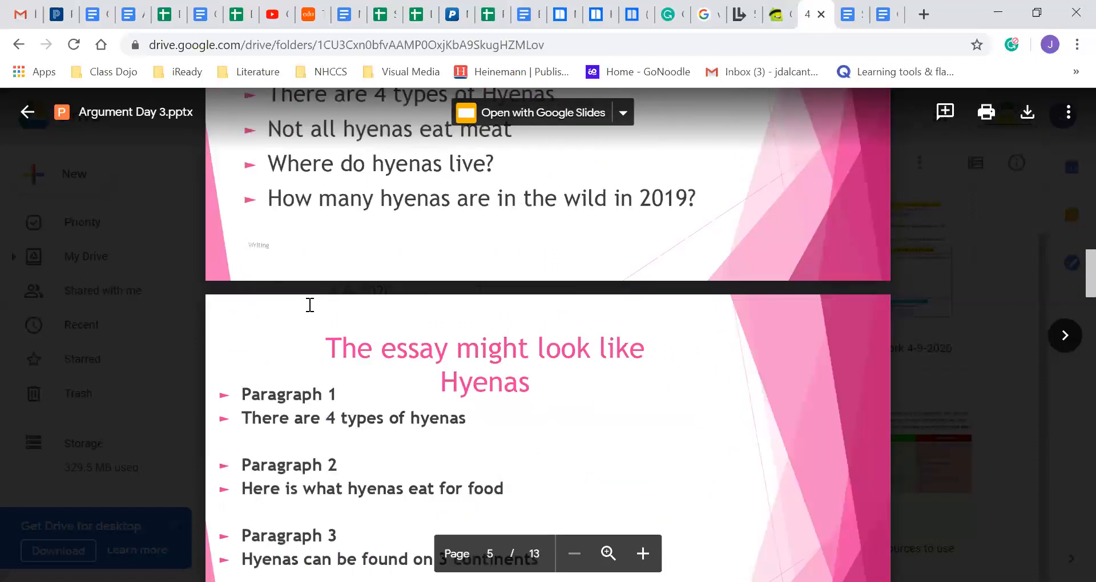
{"action": "scroll", "coordinate": [308, 394], "scroll_direction": "down", "scroll_amount": 3}
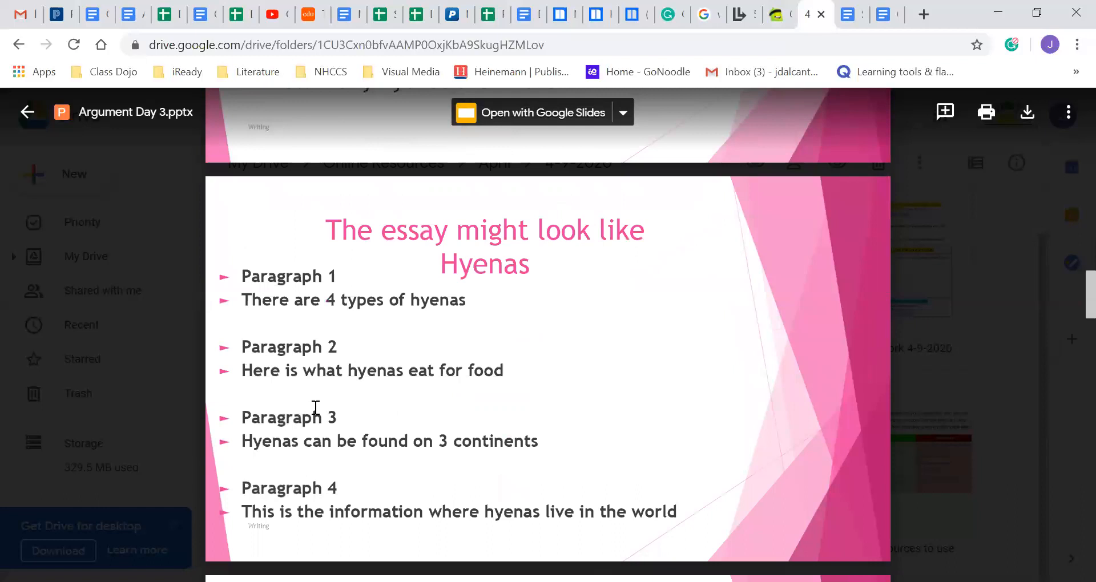
{"action": "scroll", "coordinate": [315, 410], "scroll_direction": "down", "scroll_amount": 3}
{"action": "scroll", "coordinate": [316, 409], "scroll_direction": "down", "scroll_amount": 2}
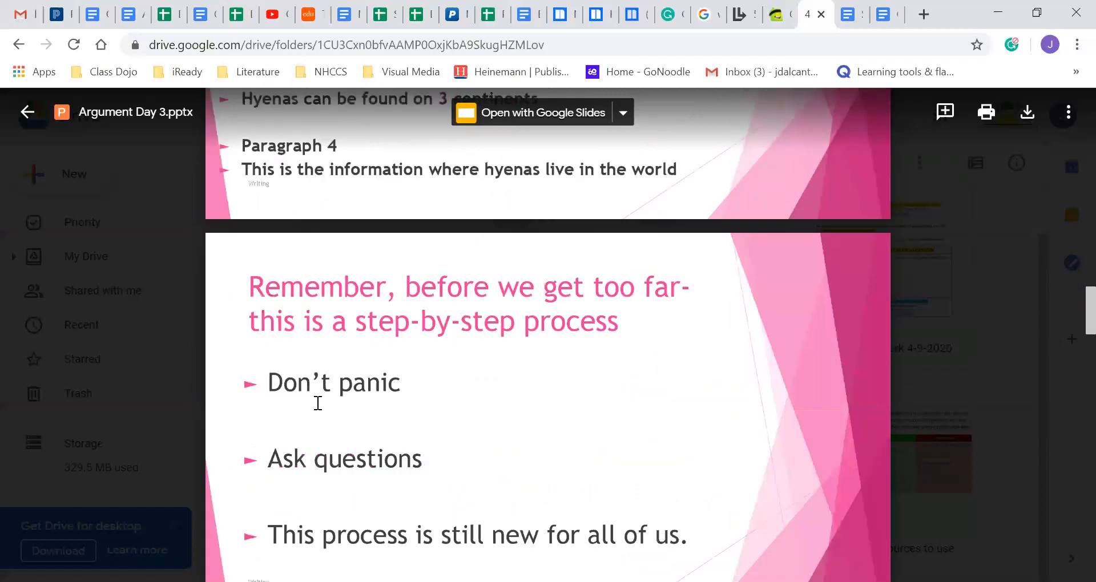
{"action": "scroll", "coordinate": [317, 404], "scroll_direction": "down", "scroll_amount": 2}
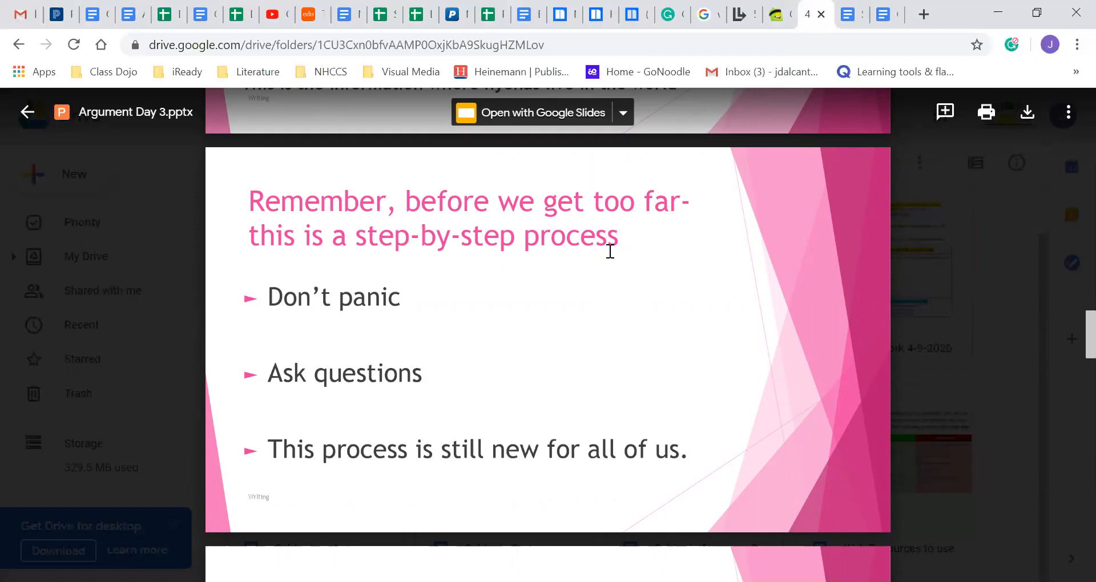
{"action": "scroll", "coordinate": [775, 305], "scroll_direction": "down", "scroll_amount": 1}
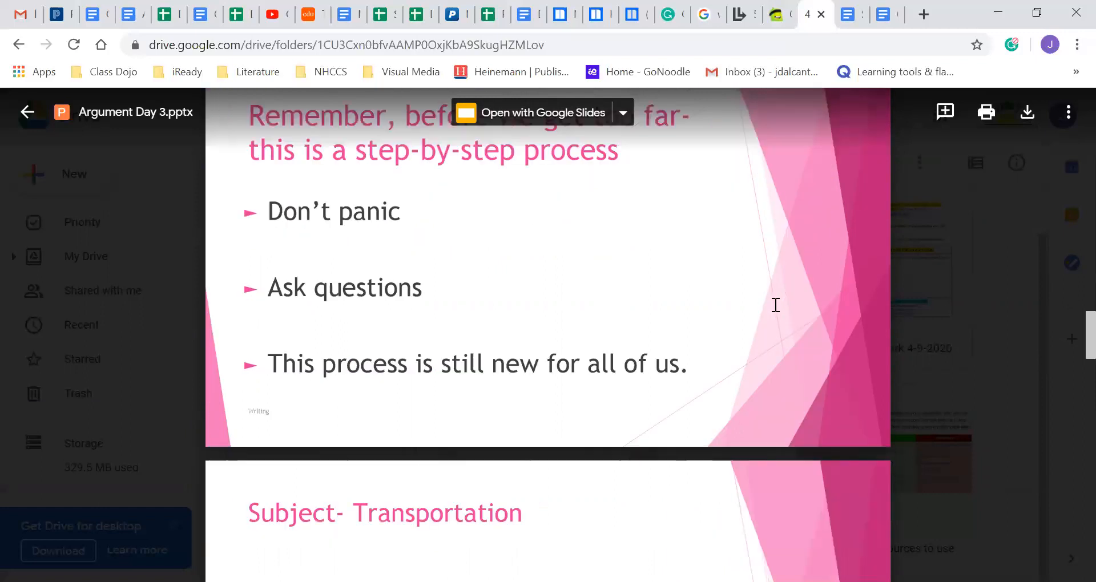
{"action": "scroll", "coordinate": [776, 304], "scroll_direction": "down", "scroll_amount": 3}
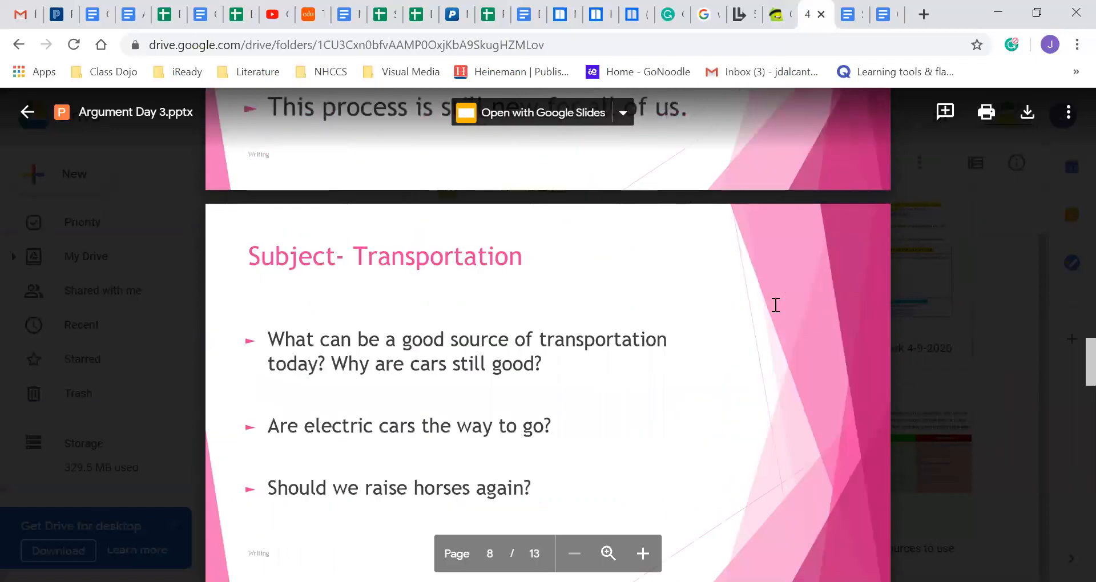
{"action": "scroll", "coordinate": [775, 305], "scroll_direction": "down", "scroll_amount": 1}
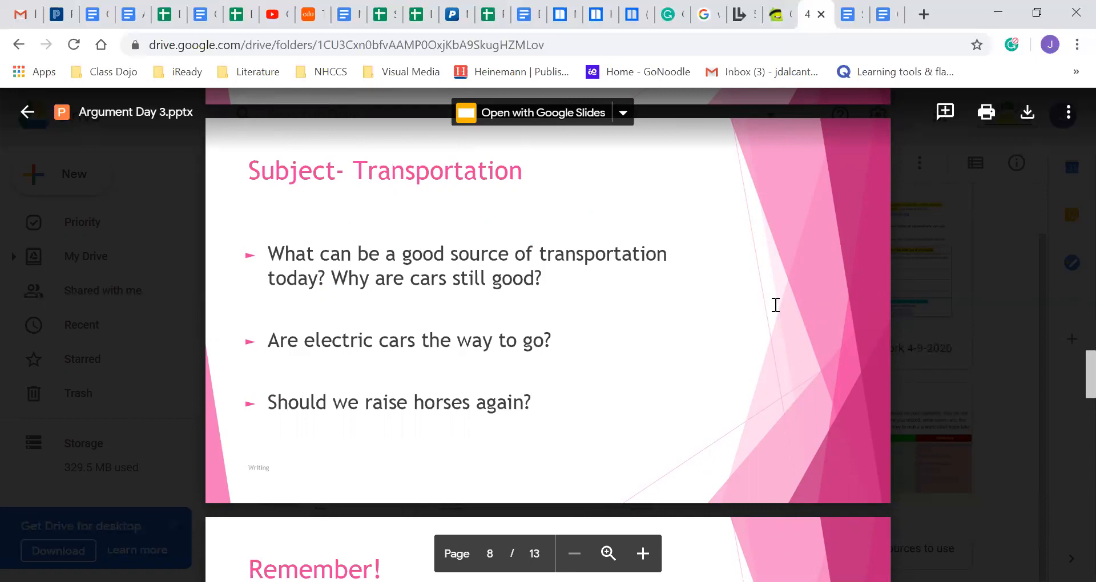
{"action": "scroll", "coordinate": [775, 306], "scroll_direction": "down", "scroll_amount": 3}
{"action": "scroll", "coordinate": [774, 305], "scroll_direction": "down", "scroll_amount": 2}
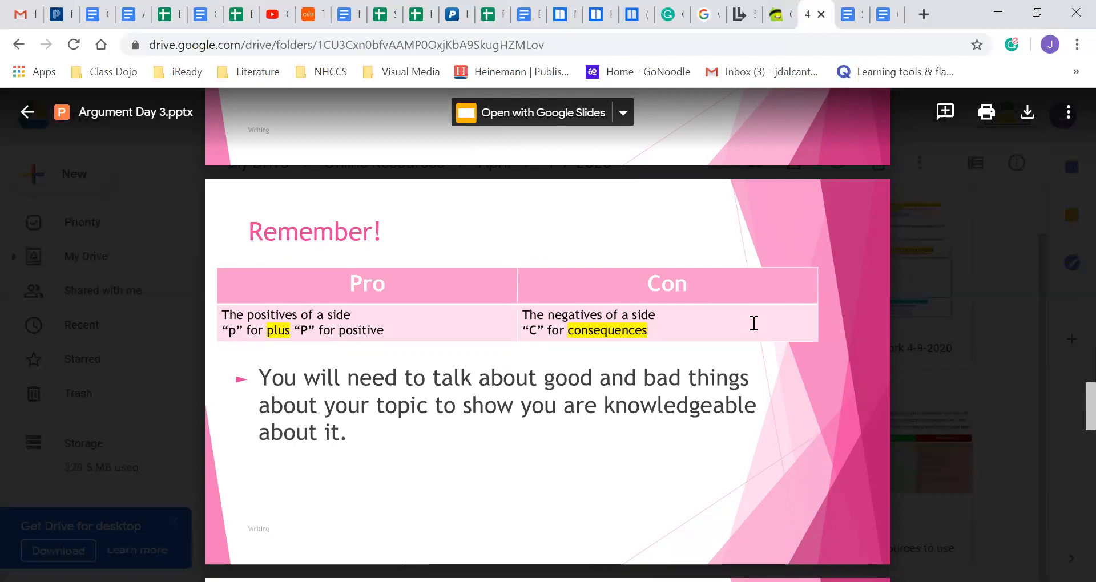
{"action": "scroll", "coordinate": [754, 322], "scroll_direction": "down", "scroll_amount": 1}
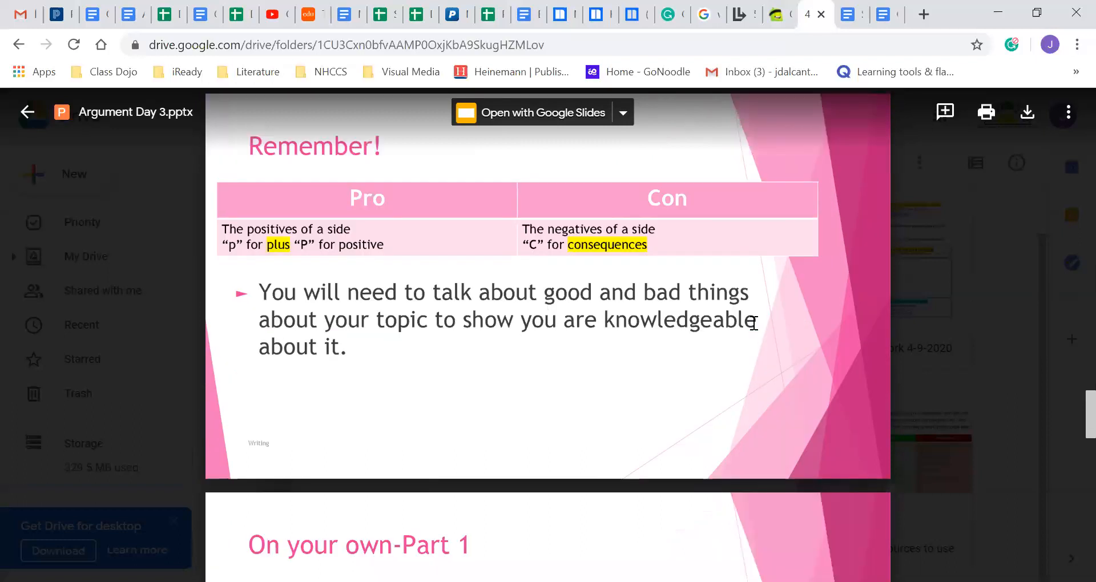
{"action": "scroll", "coordinate": [753, 322], "scroll_direction": "down", "scroll_amount": 5}
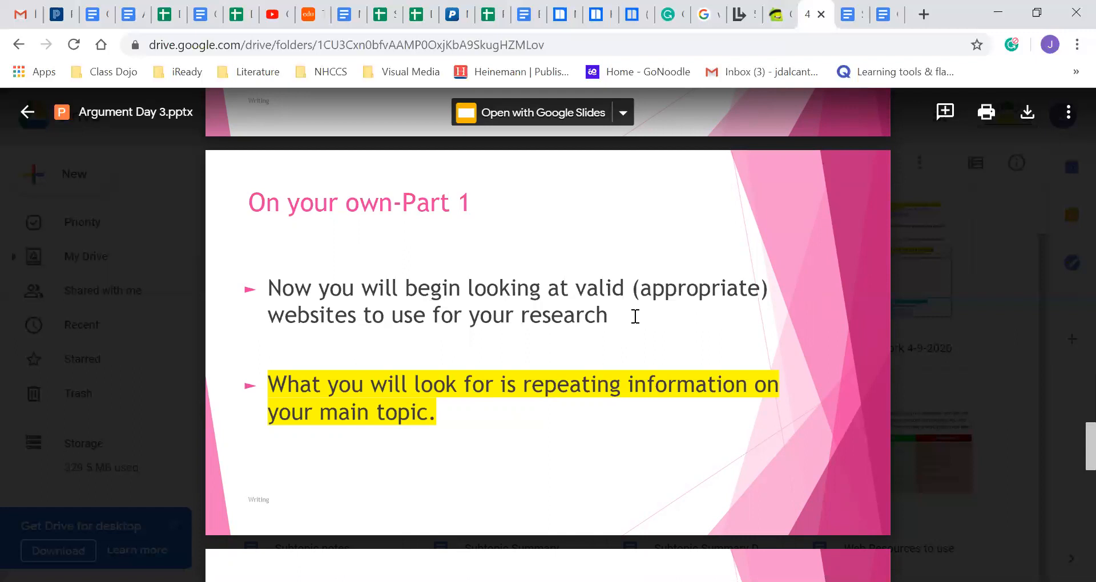
{"action": "scroll", "coordinate": [635, 316], "scroll_direction": "down", "scroll_amount": 5}
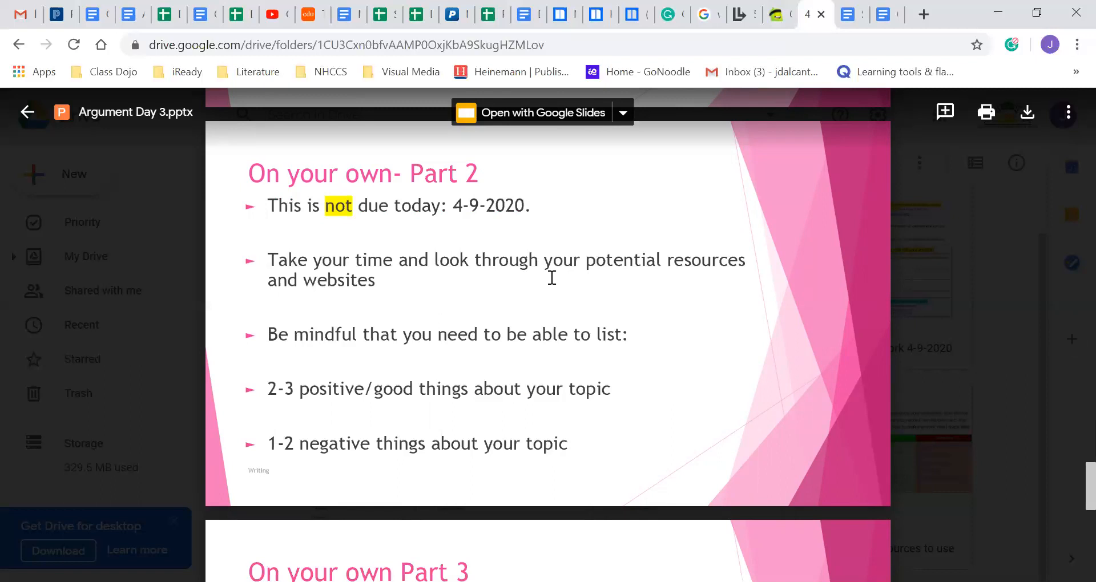
{"action": "scroll", "coordinate": [558, 283], "scroll_direction": "down", "scroll_amount": 5}
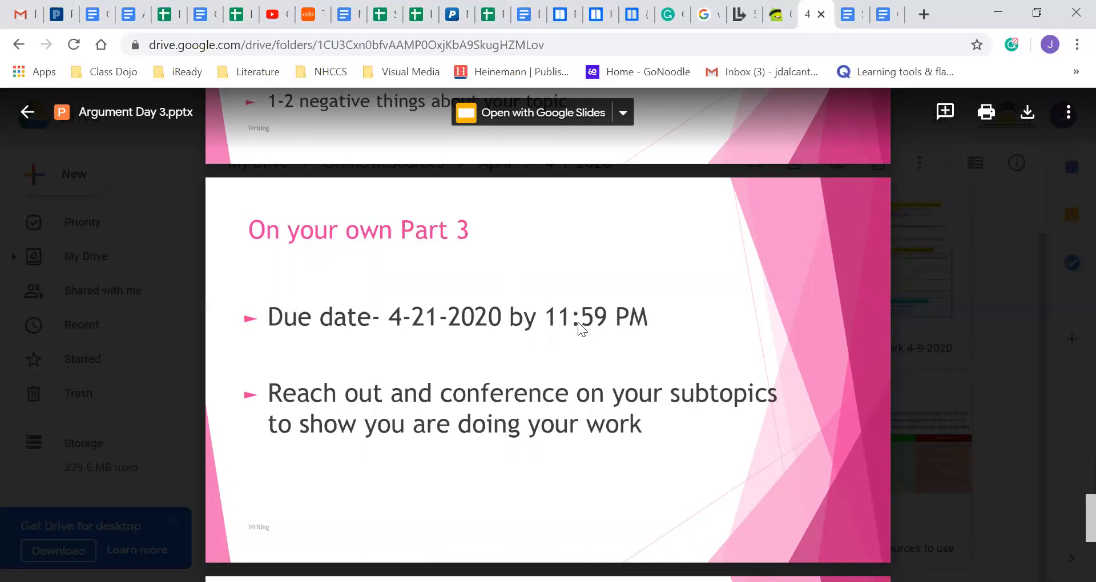
{"action": "scroll", "coordinate": [579, 320], "scroll_direction": "down", "scroll_amount": 3}
{"action": "scroll", "coordinate": [580, 321], "scroll_direction": "down", "scroll_amount": 2}
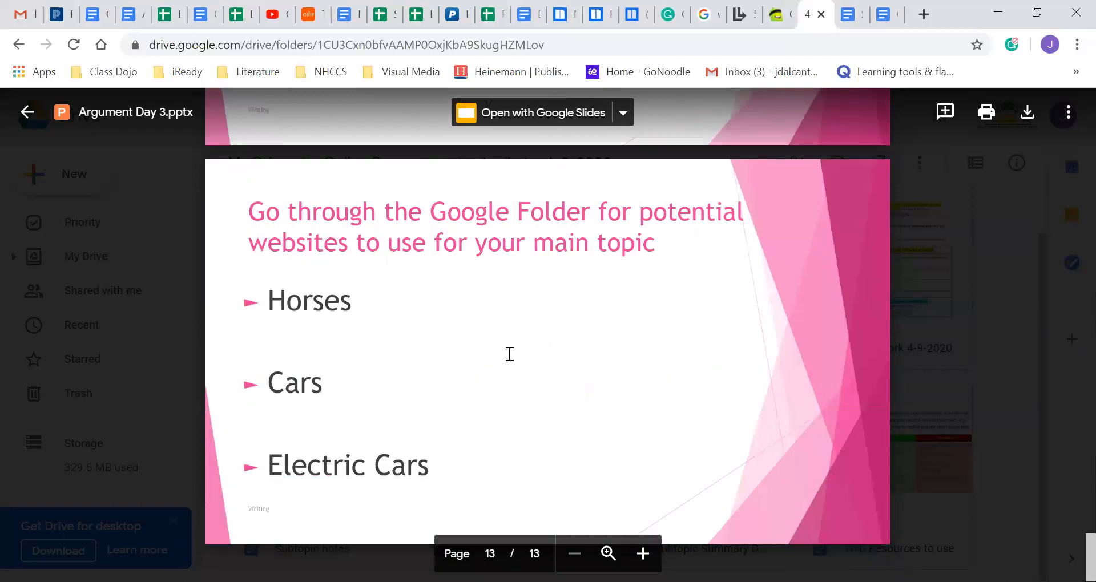
{"action": "scroll", "coordinate": [331, 294], "scroll_direction": "down", "scroll_amount": 1}
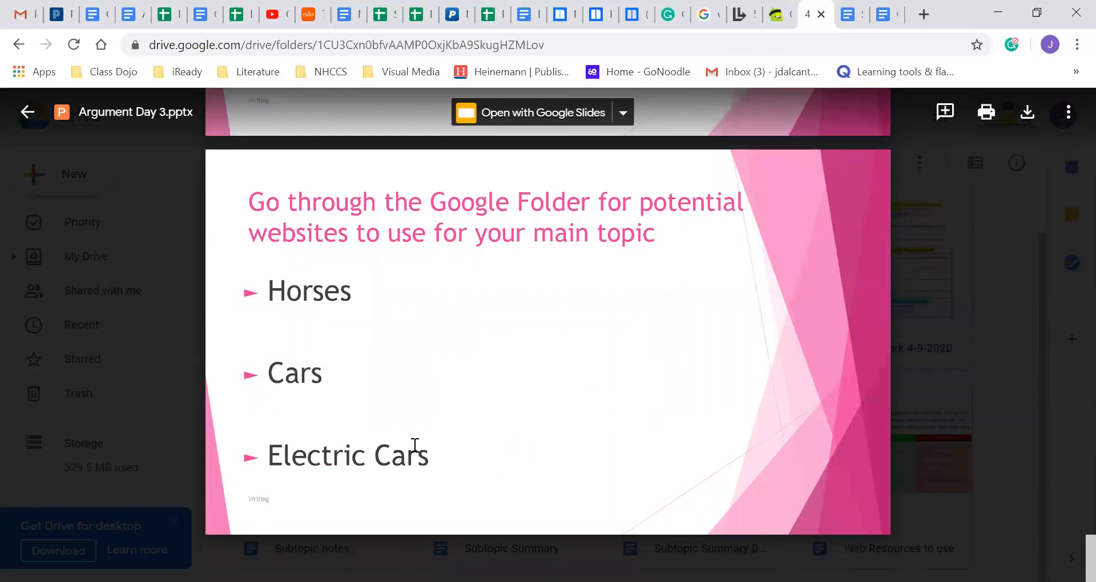
Close the Argument Day 3 slide preview and return to the 4-9-2020 Drive folder
{"action": "left_click", "coordinate": [29, 118]}
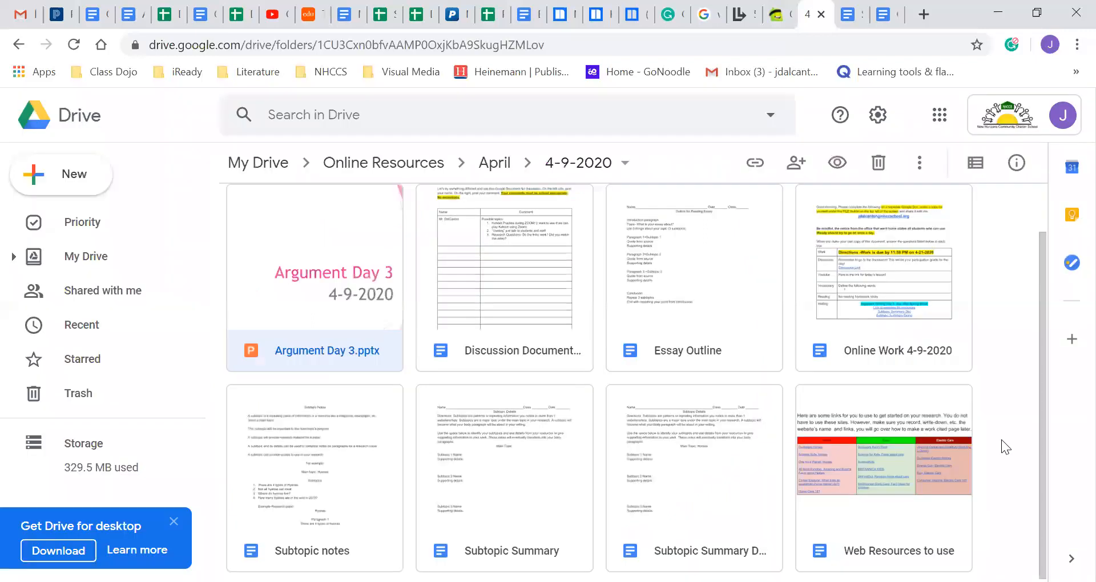
{"action": "scroll", "coordinate": [1001, 439], "scroll_direction": "down", "scroll_amount": 1}
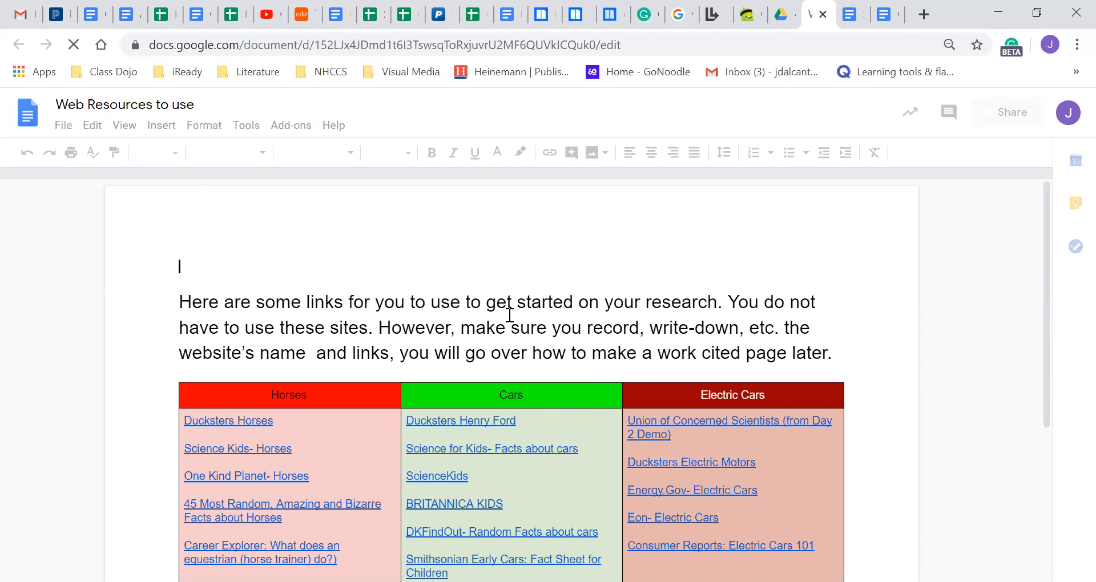
{"action": "scroll", "coordinate": [507, 304], "scroll_direction": "down", "scroll_amount": 1}
{"action": "scroll", "coordinate": [526, 289], "scroll_direction": "down", "scroll_amount": 1}
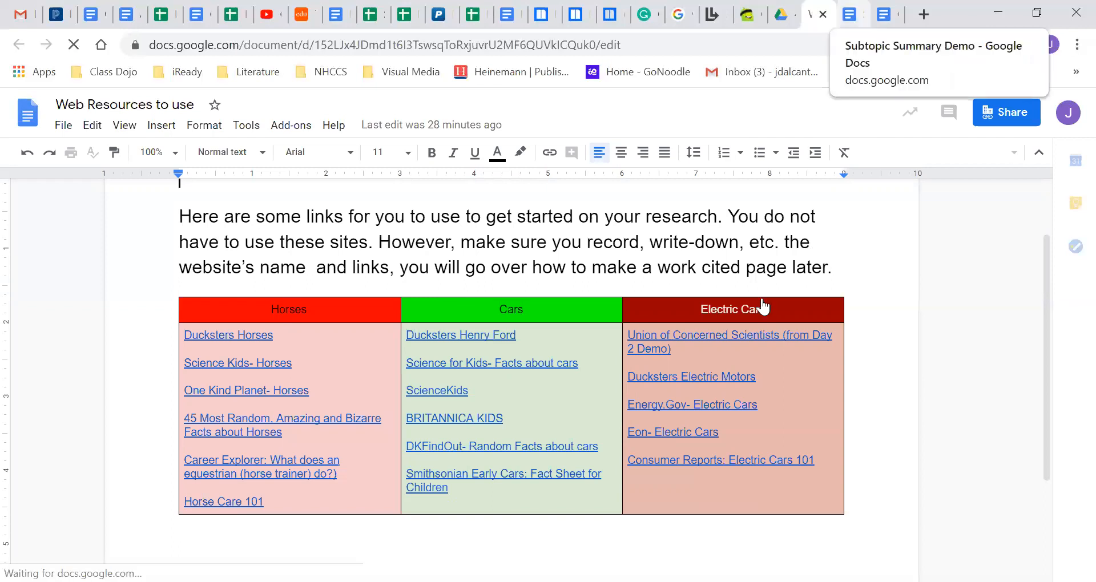
Leave the Web Resources to use document and return to the 4-9-2020 Drive folder tab
{"action": "key", "text": "ctrl+shift+Tab"}
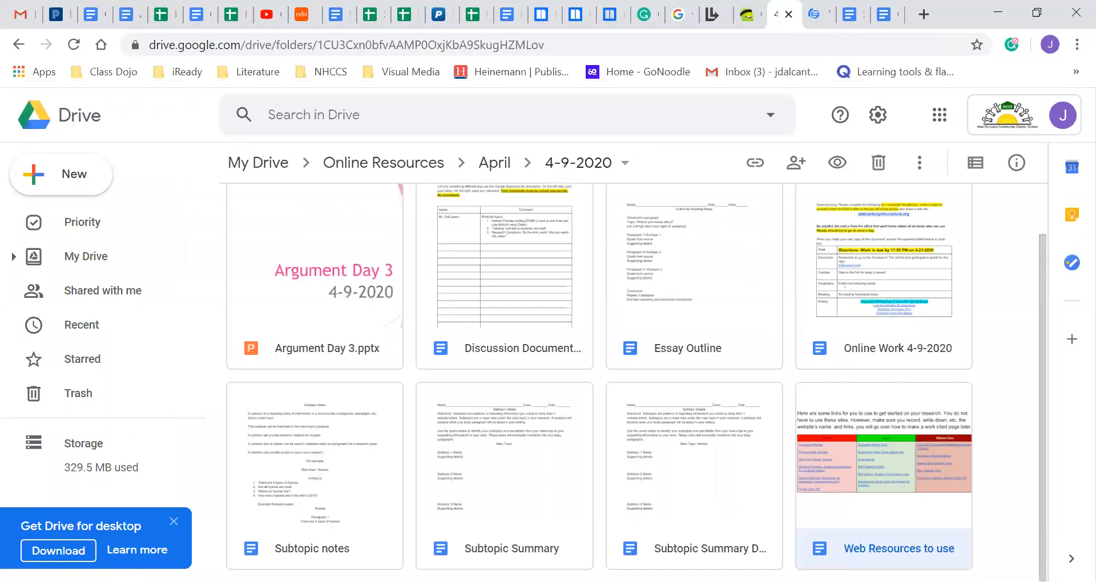
Review the Subtopic notes document from Drive, then close its tab
{"action": "left_click", "coordinate": [315, 548]}
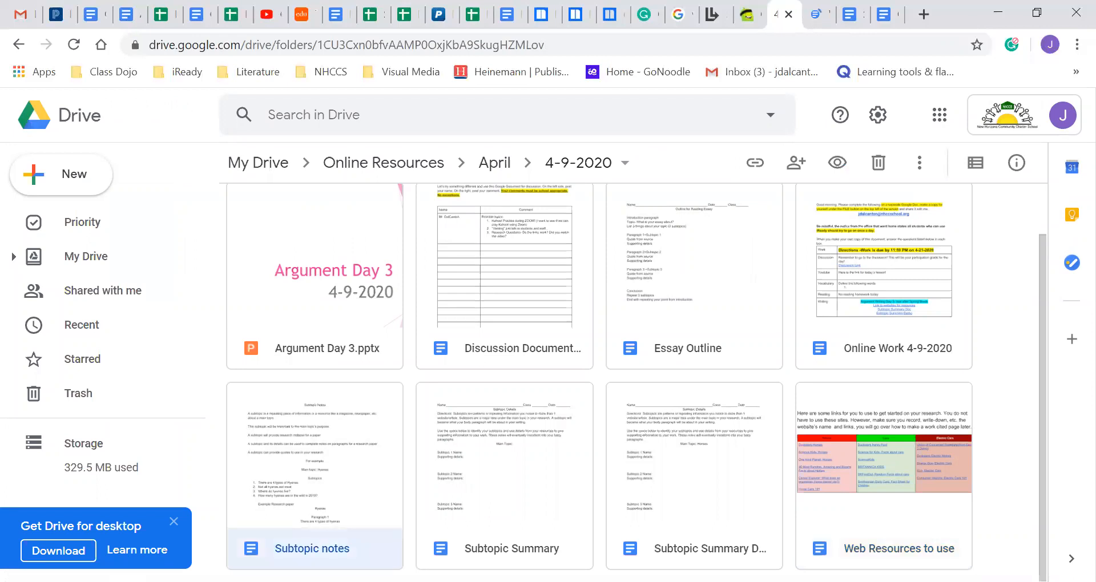
{"action": "double_click", "coordinate": [314, 548]}
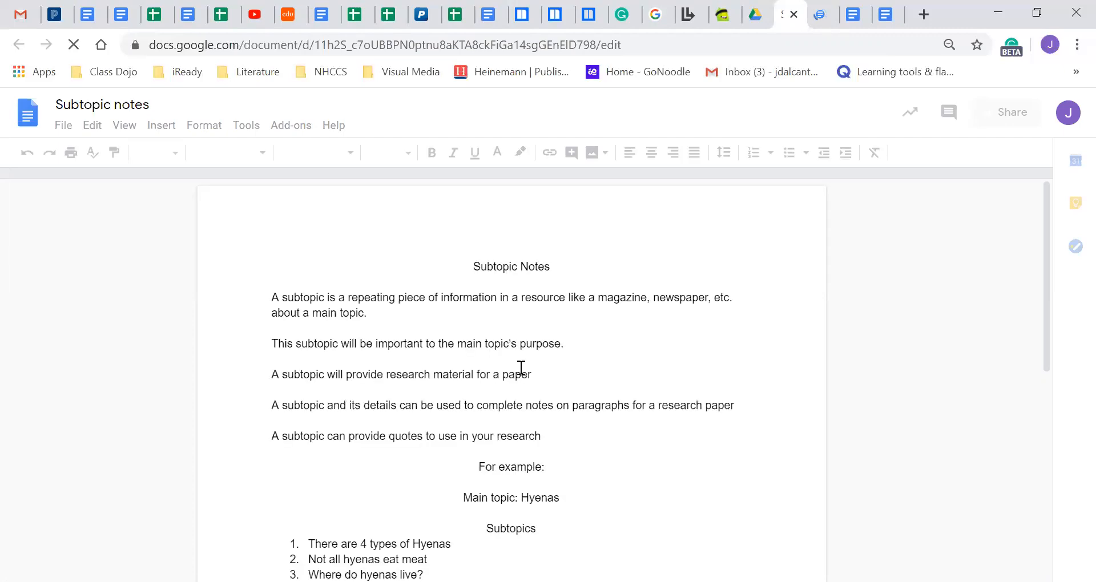
{"action": "scroll", "coordinate": [520, 368], "scroll_direction": "down", "scroll_amount": 1}
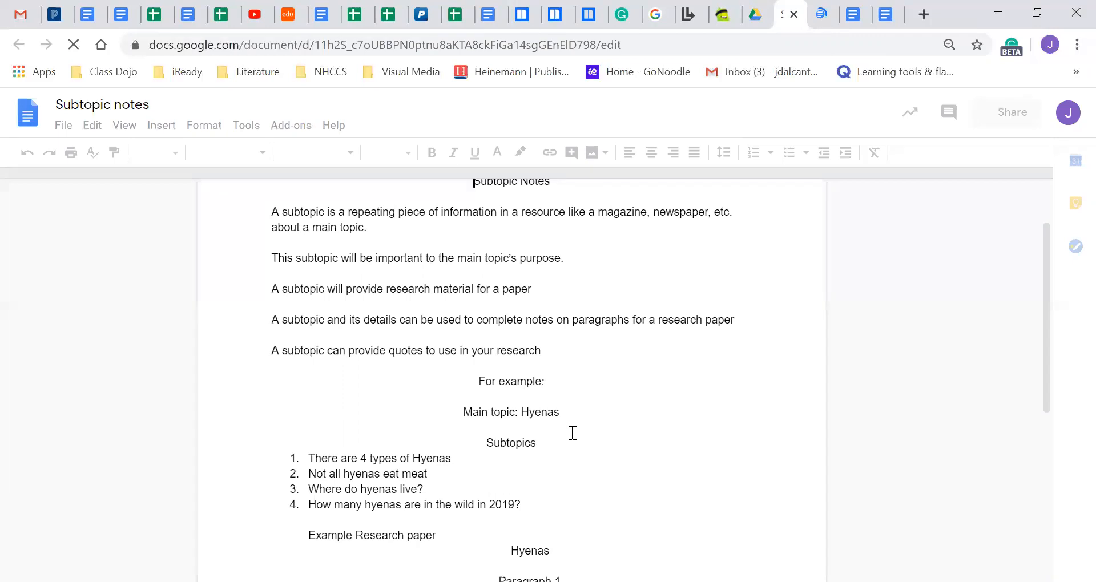
{"action": "scroll", "coordinate": [572, 434], "scroll_direction": "down", "scroll_amount": 4}
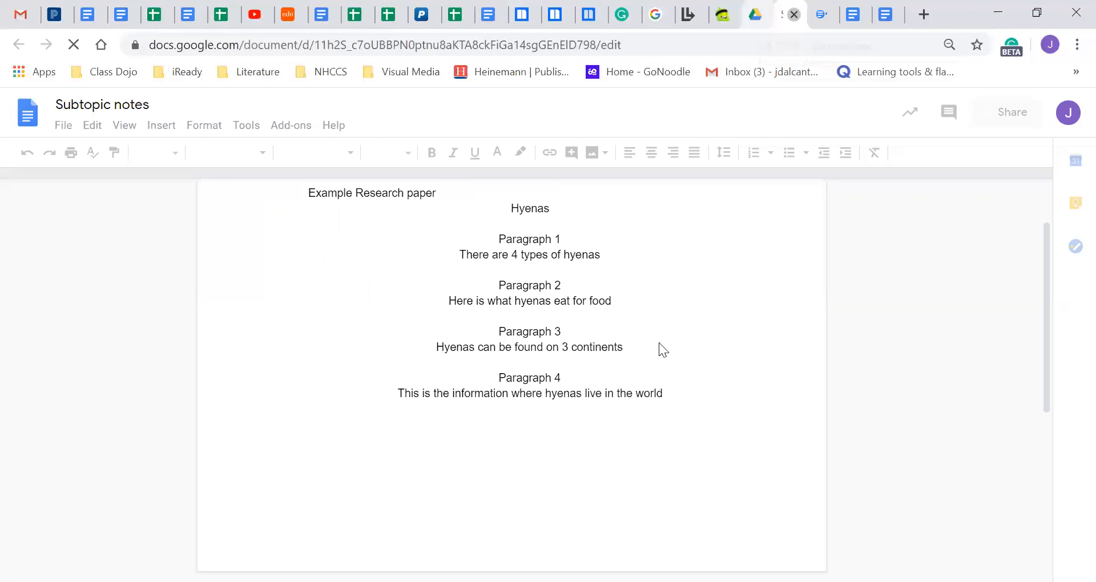
{"action": "key", "text": "ctrl+w"}
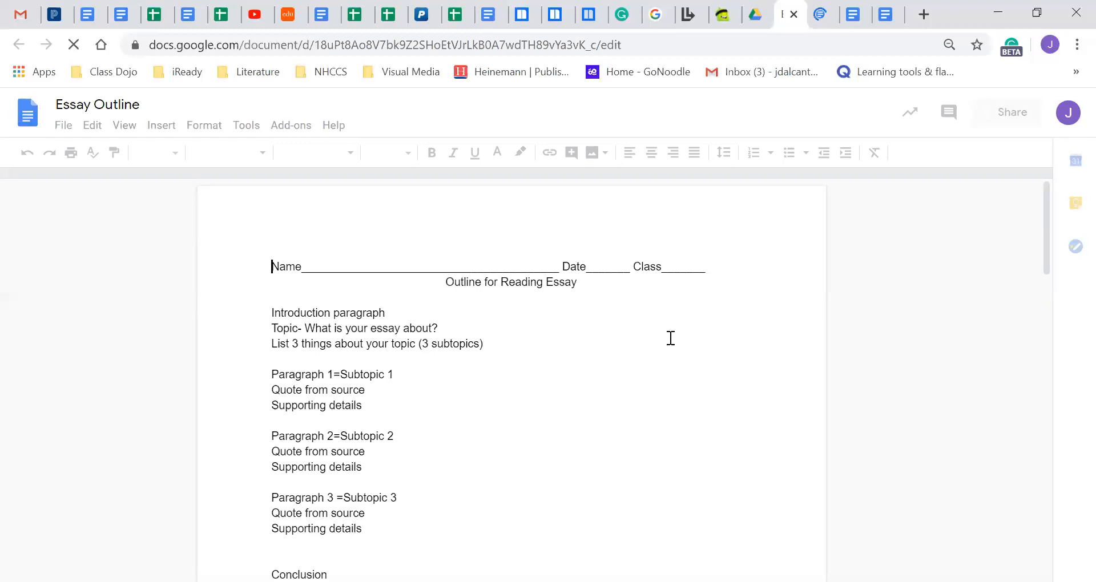
{"action": "scroll", "coordinate": [670, 338], "scroll_direction": "down", "scroll_amount": 4}
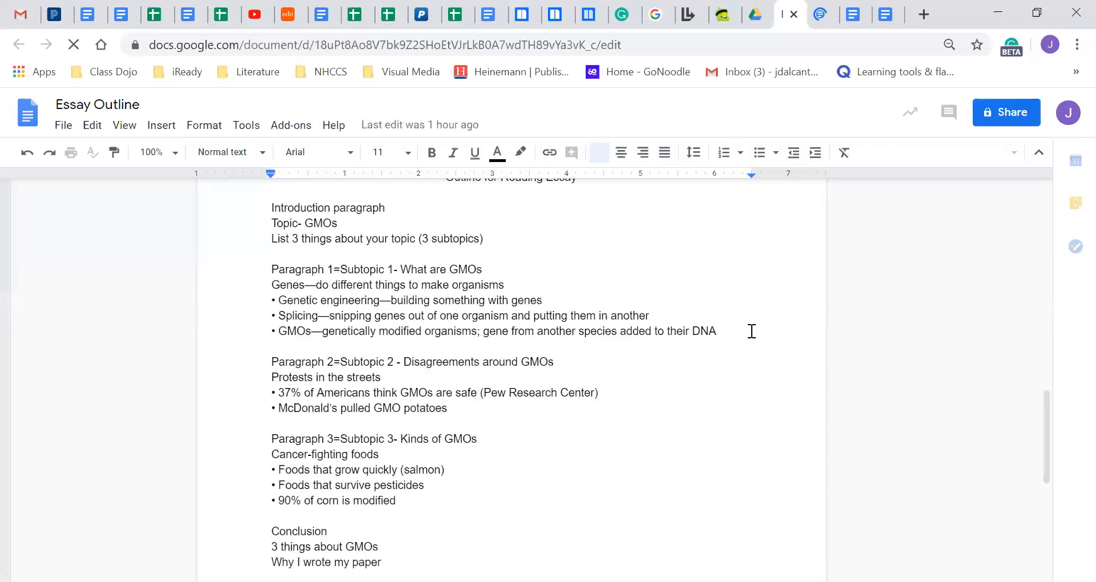
{"action": "scroll", "coordinate": [751, 332], "scroll_direction": "down", "scroll_amount": 4}
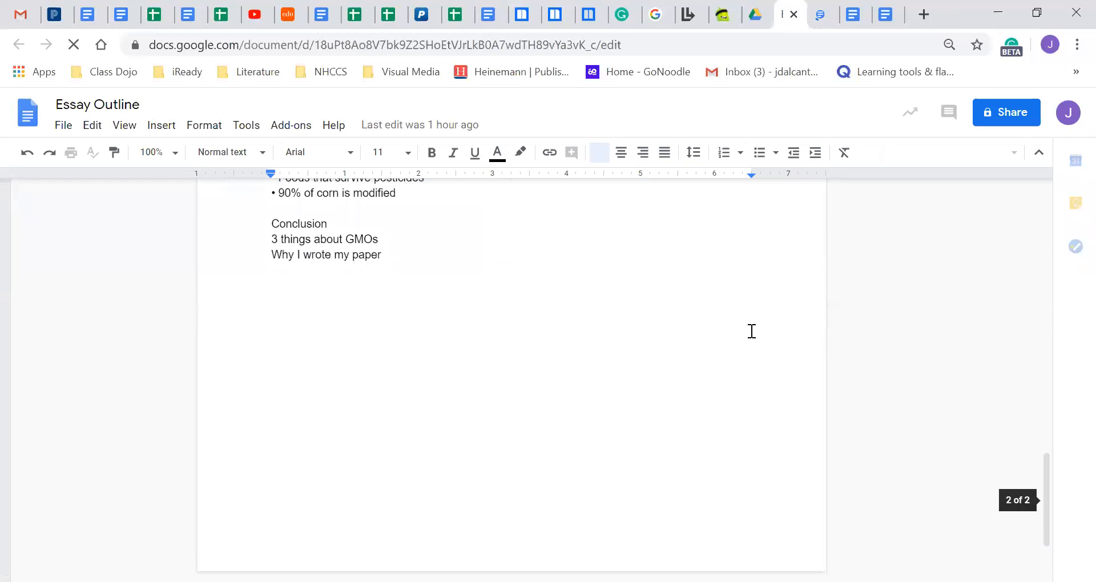
{"action": "scroll", "coordinate": [751, 332], "scroll_direction": "up", "scroll_amount": 2}
{"action": "scroll", "coordinate": [751, 332], "scroll_direction": "up", "scroll_amount": 1}
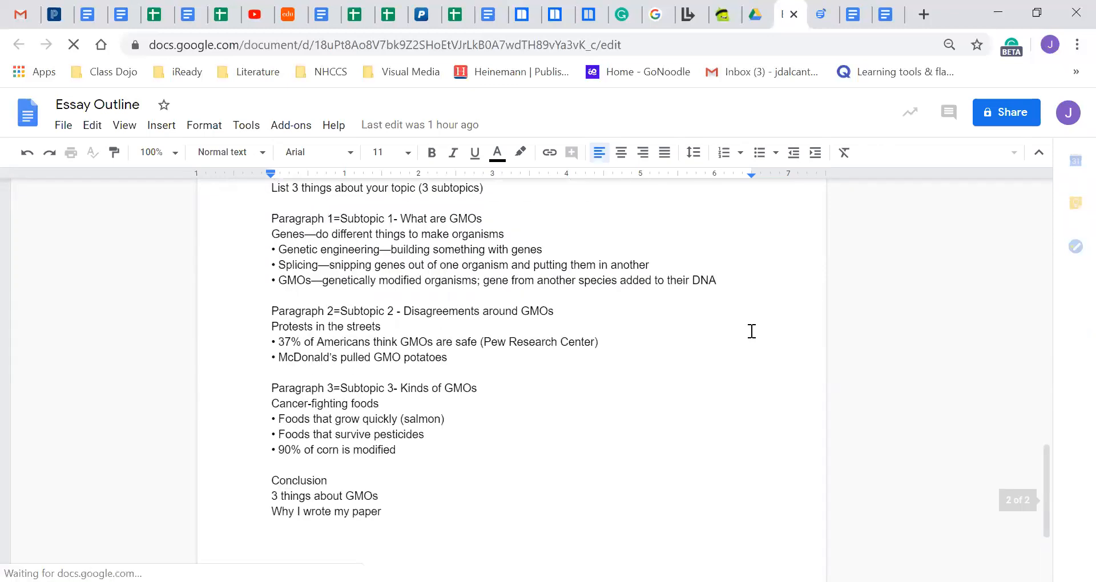
{"action": "scroll", "coordinate": [751, 331], "scroll_direction": "up", "scroll_amount": 1}
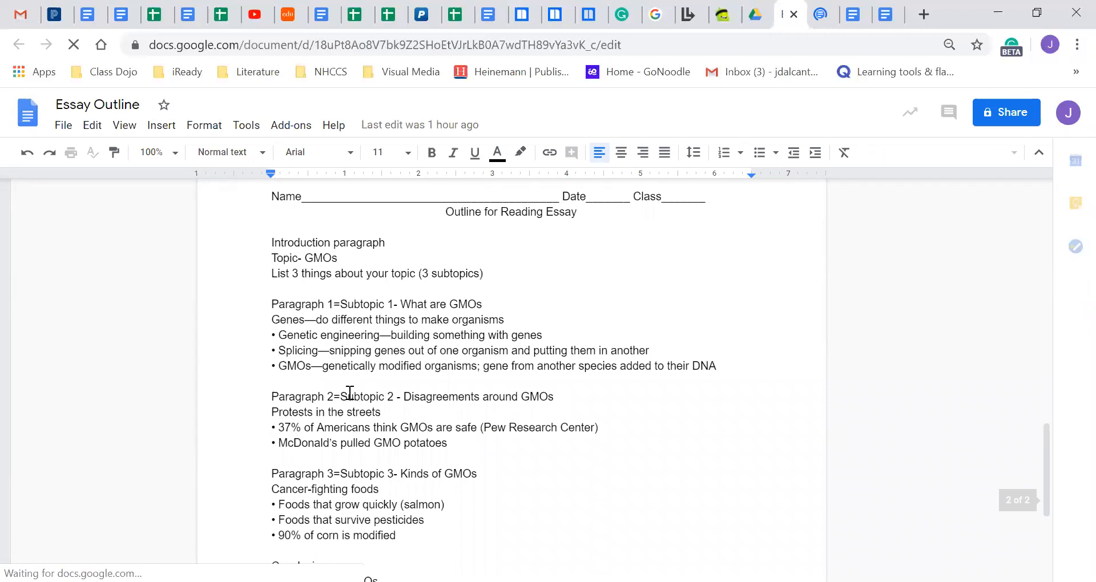
{"action": "scroll", "coordinate": [337, 280], "scroll_direction": "down", "scroll_amount": 1}
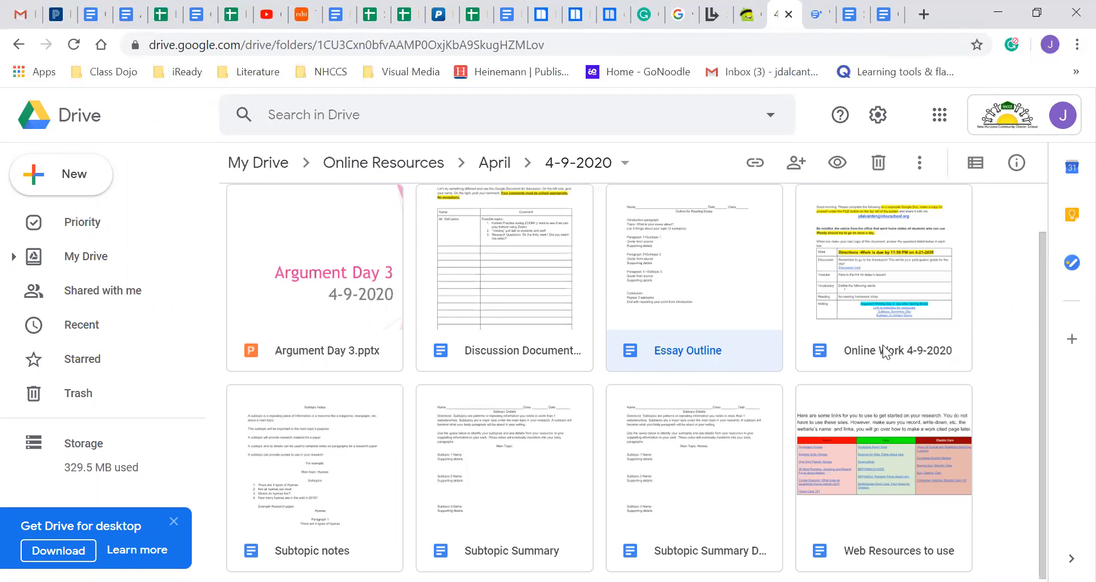
Open the Online Work 4-9-2020 document from Drive and view its Writing row of links
{"action": "double_click", "coordinate": [886, 351]}
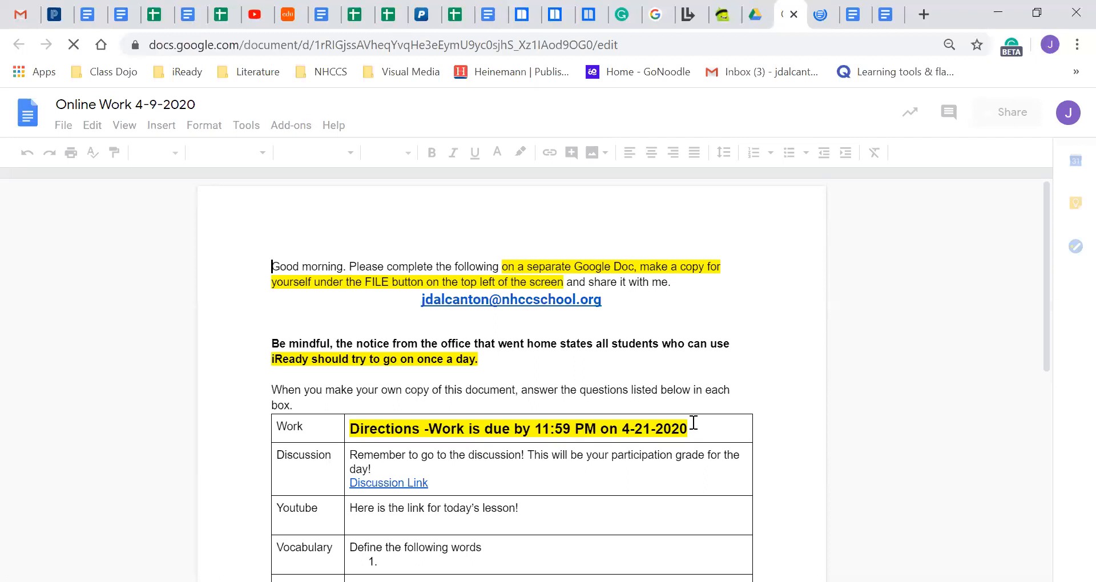
{"action": "scroll", "coordinate": [694, 424], "scroll_direction": "down", "scroll_amount": 1}
{"action": "scroll", "coordinate": [495, 354], "scroll_direction": "down", "scroll_amount": 1}
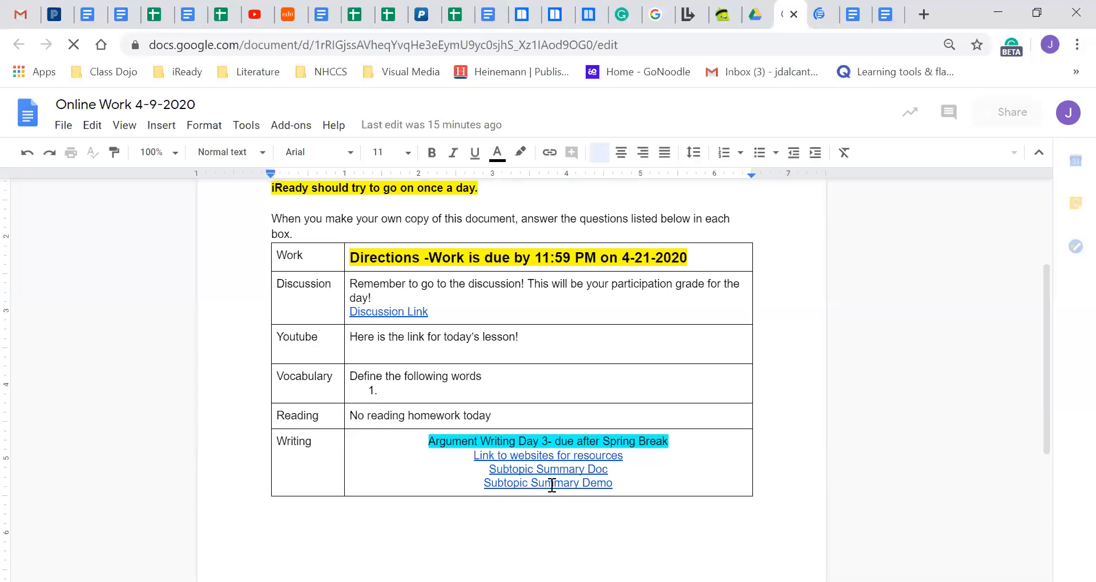
Open the Subtopic Summary Demo worksheet from the Writing row and place the cursor after Subtopic 1 Name:
{"action": "left_click", "coordinate": [552, 485]}
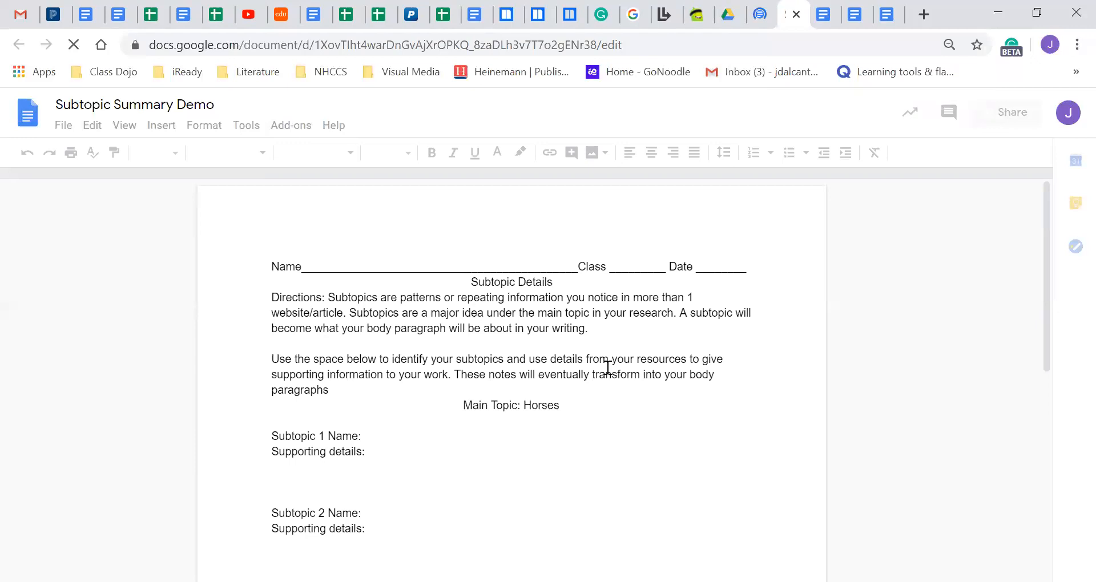
{"action": "scroll", "coordinate": [555, 356], "scroll_direction": "down", "scroll_amount": 1}
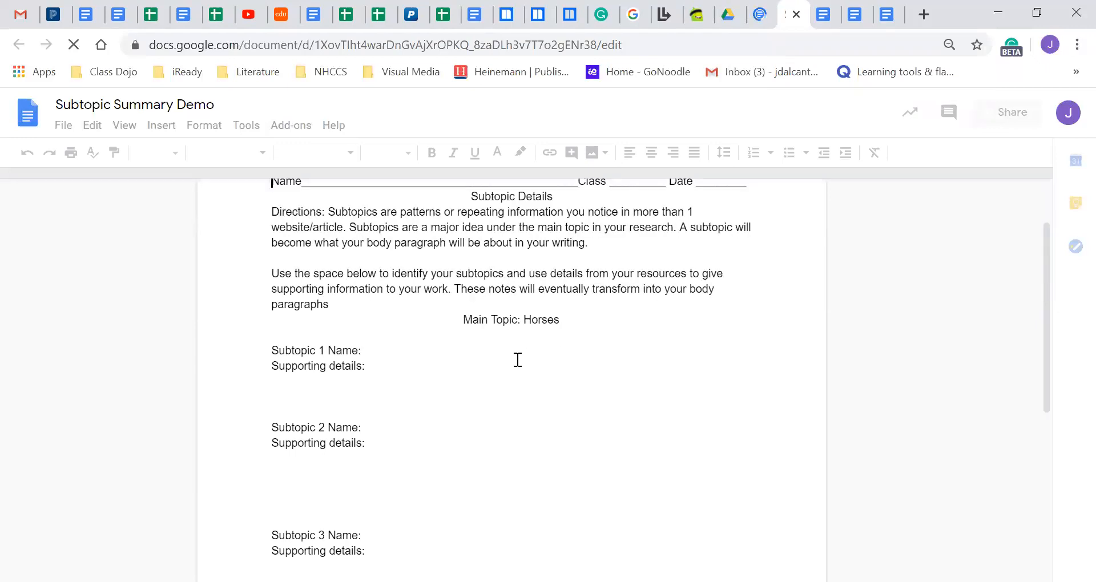
{"action": "left_click", "coordinate": [486, 345]}
{"action": "left_click", "coordinate": [408, 348]}
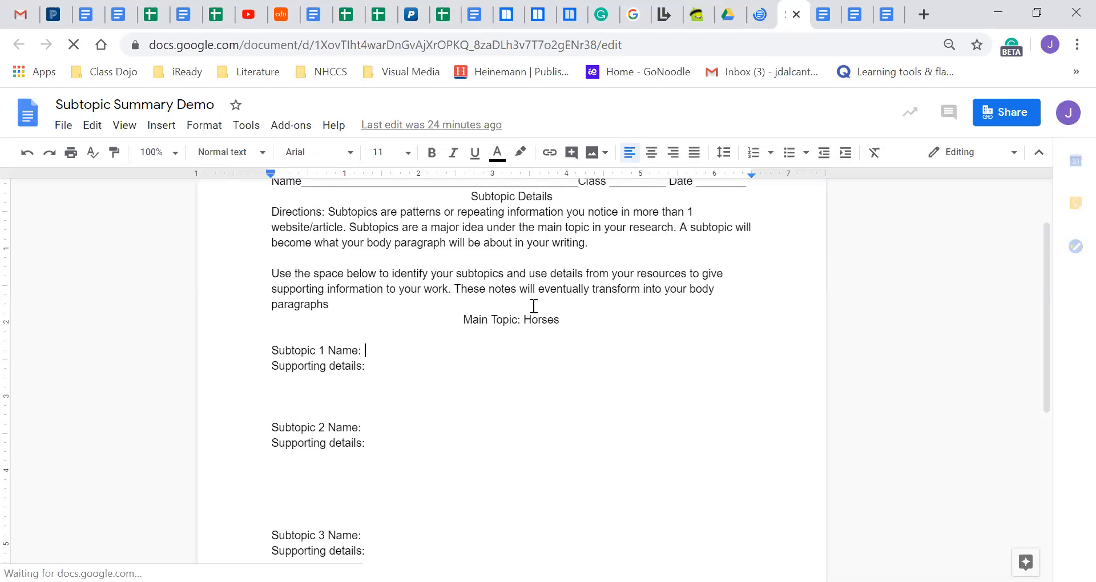
{"action": "type", "text": "We have horses"}
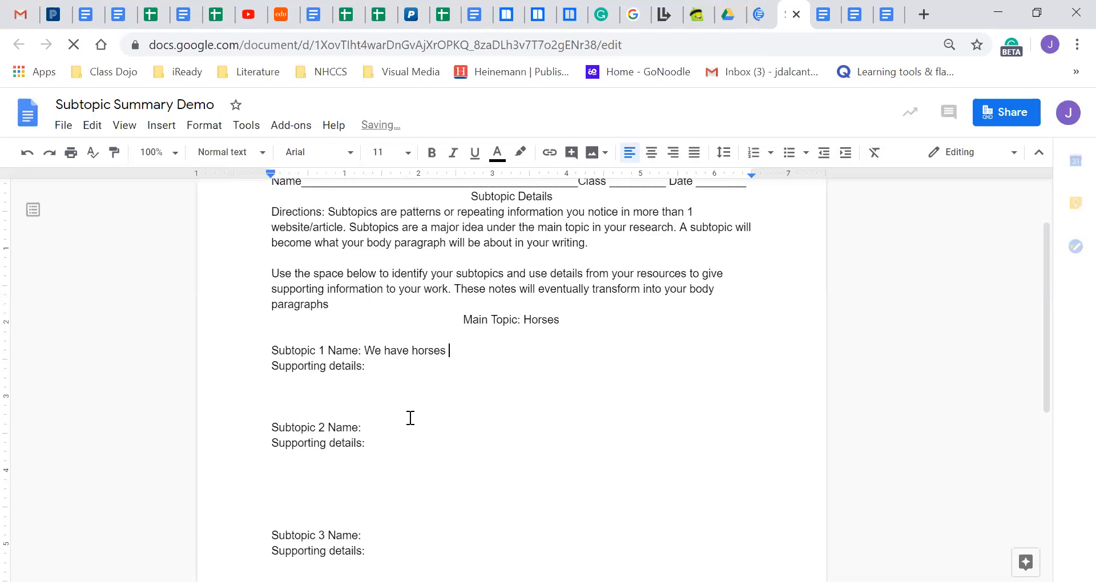
{"action": "type", "text": "all over the country"}
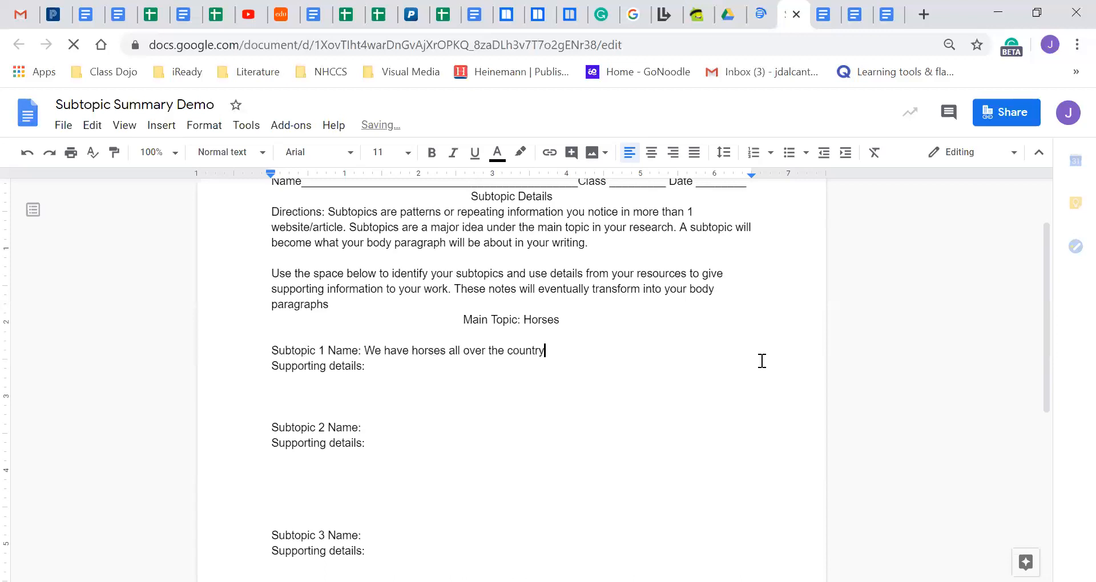
Move to the Subtopic 2 Name line and switch to the Web Resources to use document
{"action": "key", "text": "Down"}
{"action": "key", "text": "Down"}
{"action": "key", "text": "Down"}
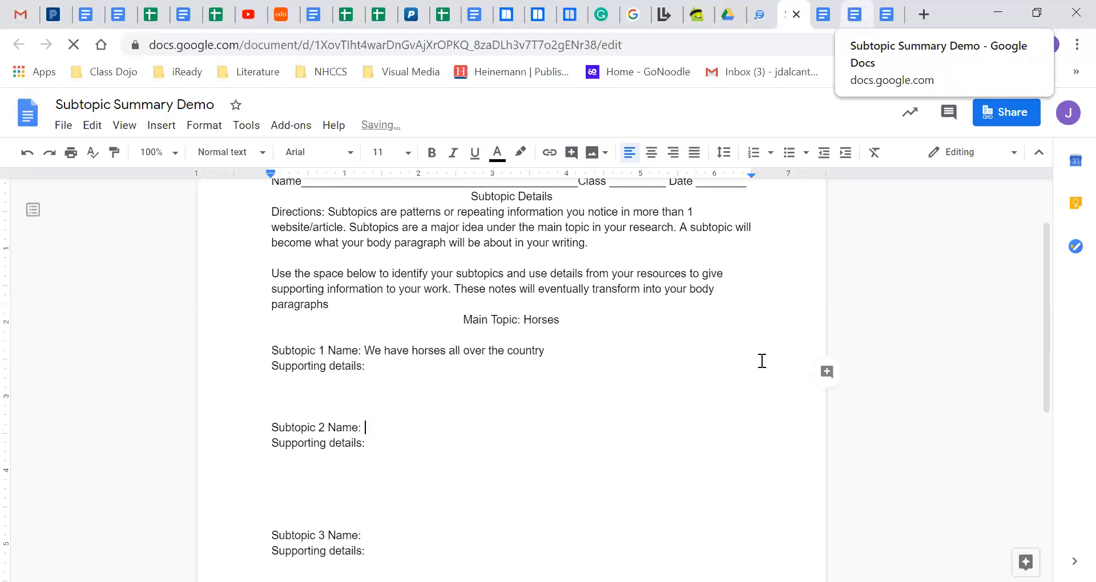
{"action": "key", "text": "ctrl+Tab"}
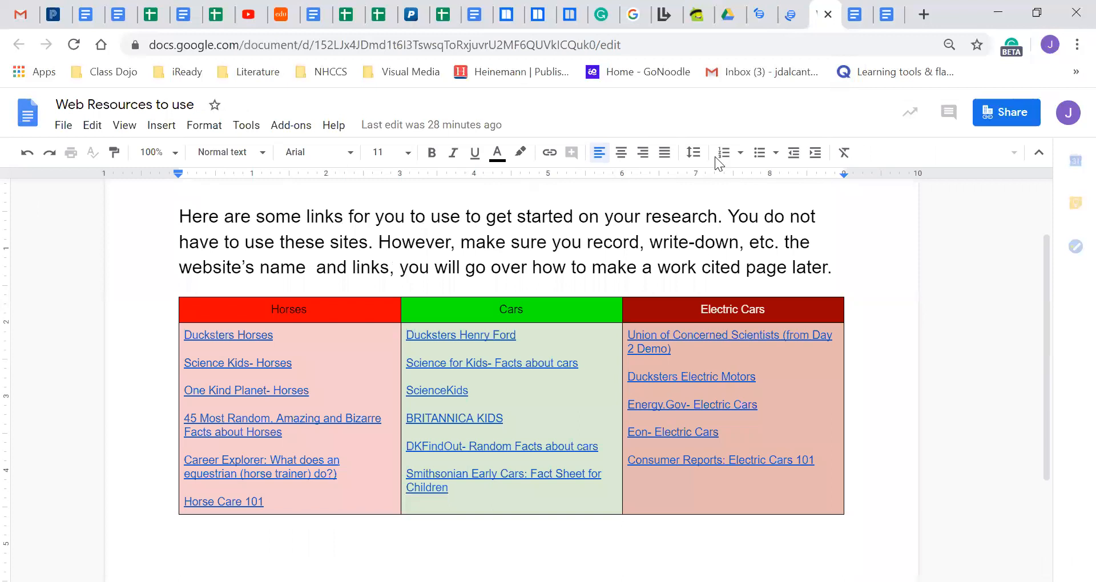
Correct the Subtopic 2 name to read eat, produce and pollution, then move to the Subtopic 3 name
{"action": "key", "text": "ctrl+shift+Tab"}
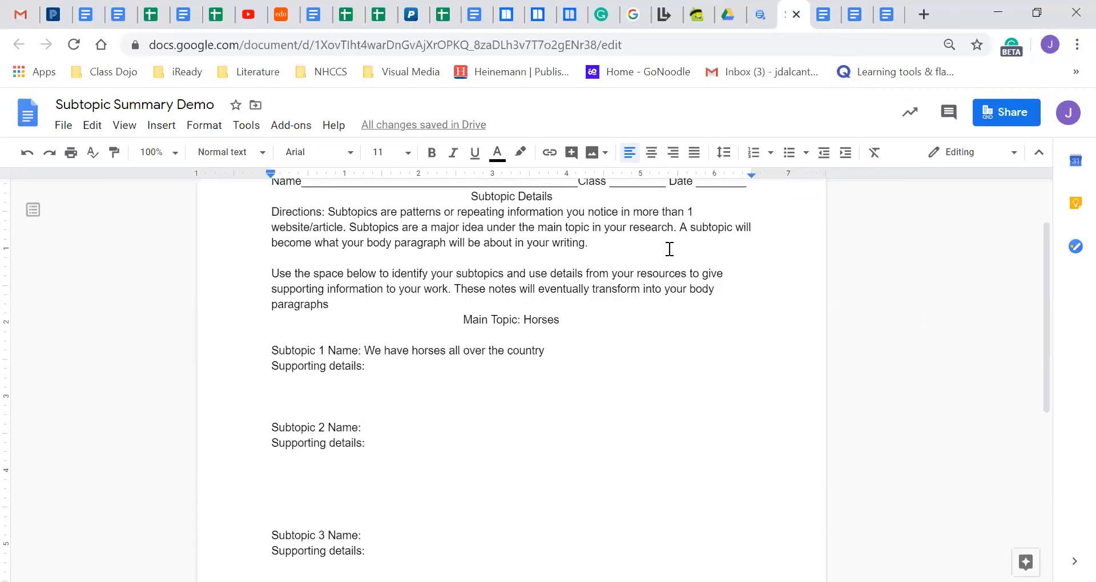
{"action": "type", "text": "Horse"}
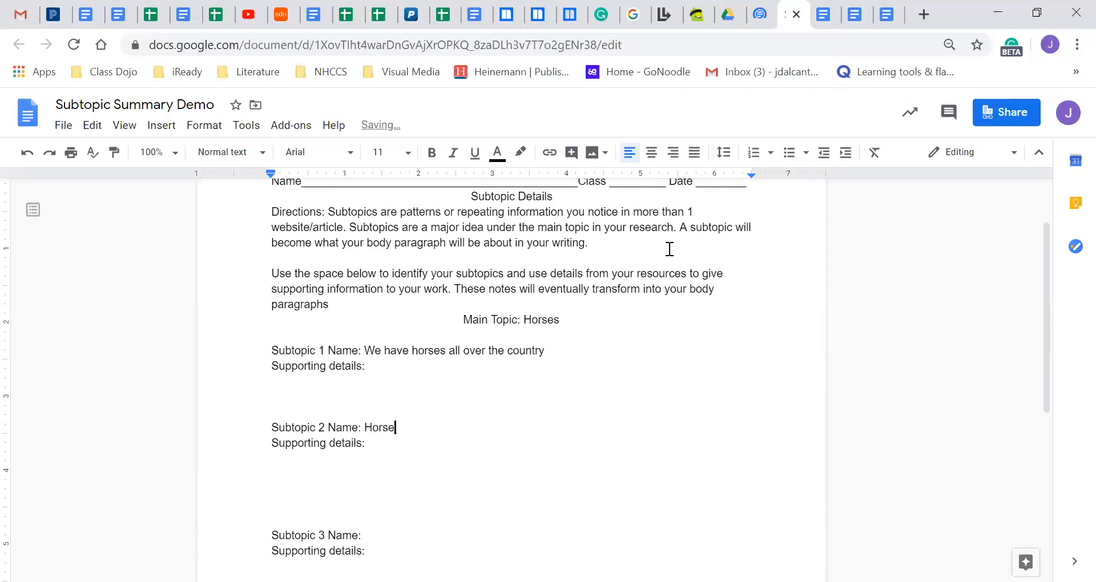
{"action": "type", "text": "s e"}
{"action": "type", "text": "t"}
{"action": "key", "text": "BackSpace"}
{"action": "type", "text": "at "}
{"action": "type", "text": "grass and"}
{"action": "type", "text": "drink water, they do not prodcue as much pollutoion as g"}
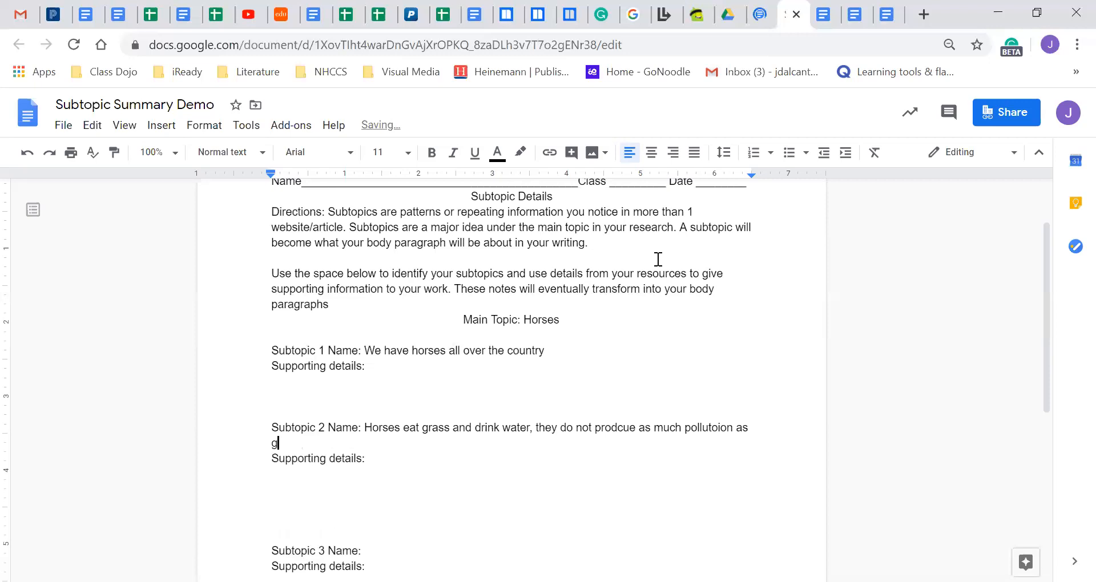
{"action": "type", "text": "asoline does"}
{"action": "left_click", "coordinate": [613, 429]}
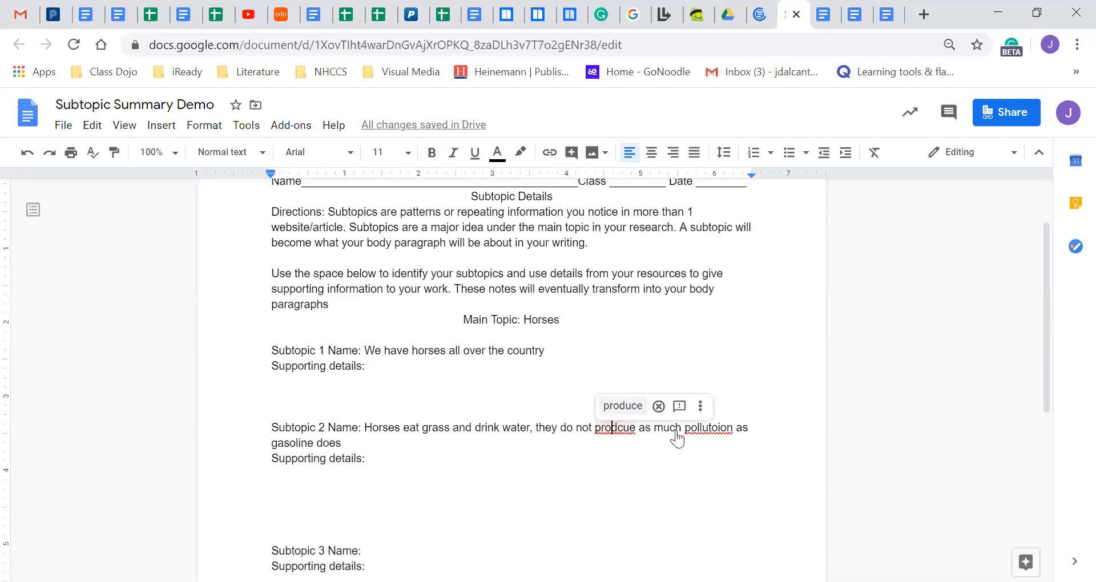
{"action": "left_click", "coordinate": [707, 427]}
{"action": "scroll", "coordinate": [428, 375], "scroll_direction": "down", "scroll_amount": 3}
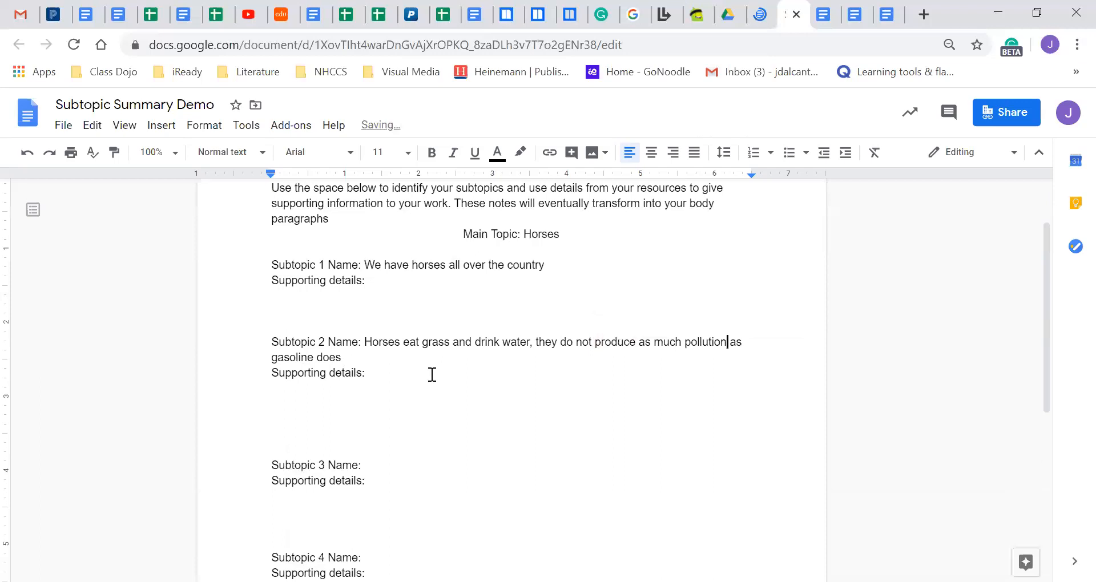
{"action": "scroll", "coordinate": [429, 385], "scroll_direction": "down", "scroll_amount": 3}
{"action": "scroll", "coordinate": [679, 434], "scroll_direction": "up", "scroll_amount": 3}
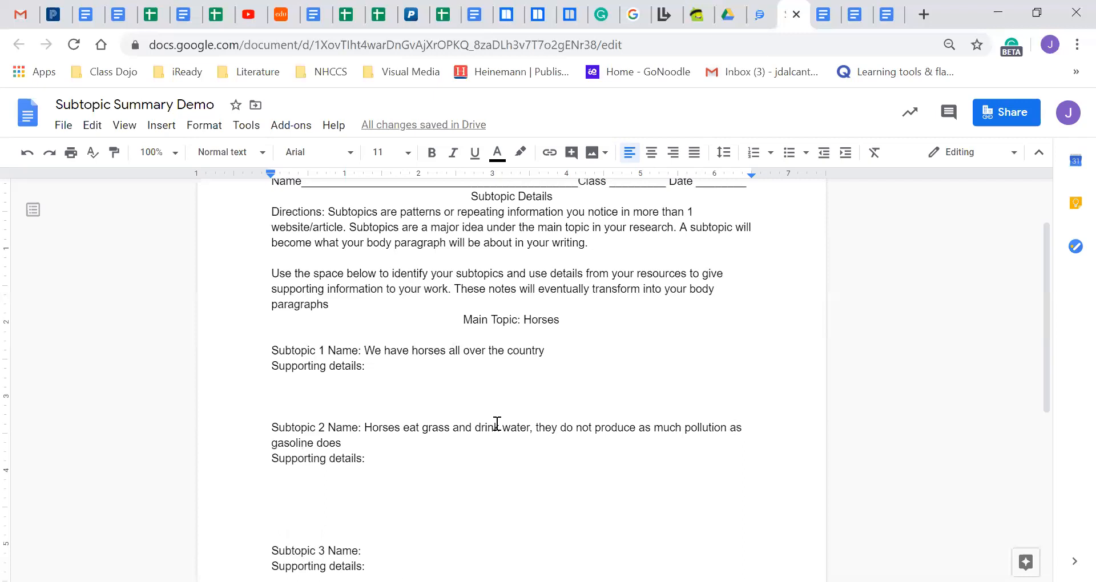
{"action": "scroll", "coordinate": [619, 339], "scroll_direction": "down", "scroll_amount": 1}
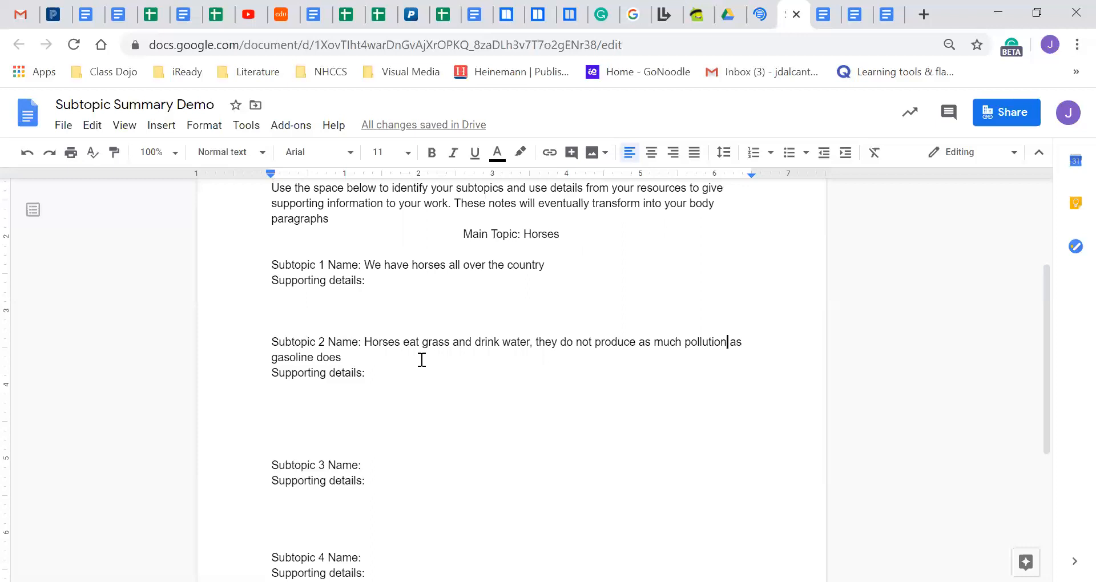
{"action": "scroll", "coordinate": [449, 377], "scroll_direction": "down", "scroll_amount": 1}
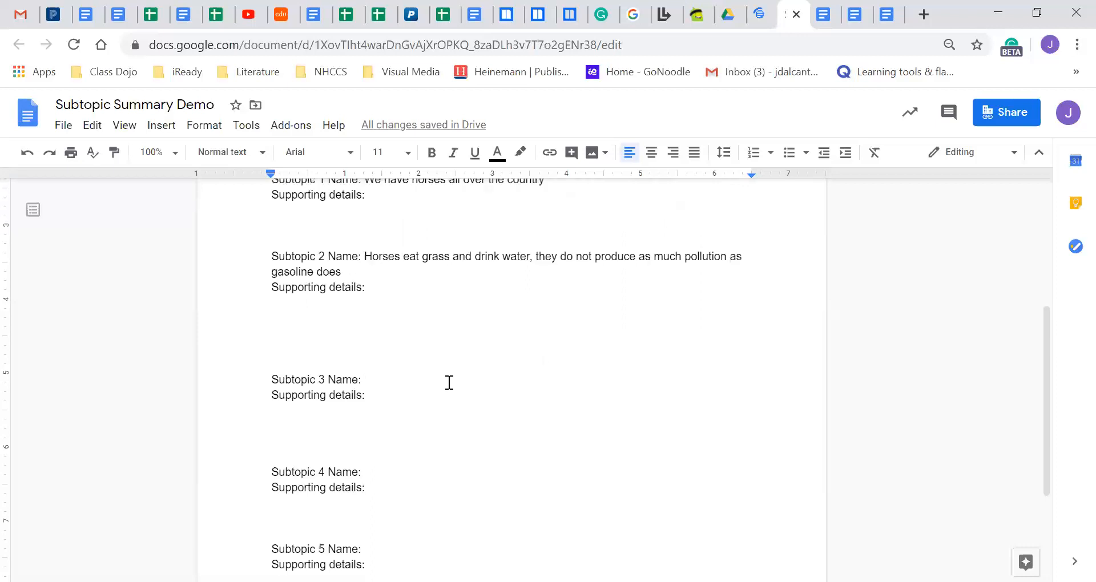
{"action": "left_click", "coordinate": [449, 383]}
{"action": "type", "text": "A negative is "}
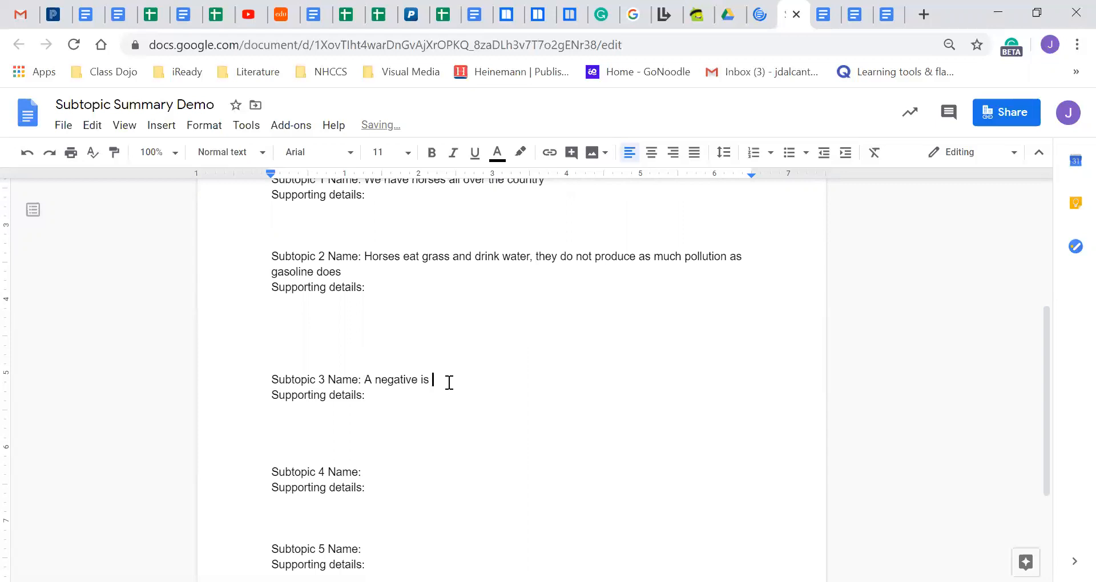
{"action": "type", "text": "that hor"}
{"action": "type", "text": "ses "}
{"action": "type", "text": "get tired and and ca"}
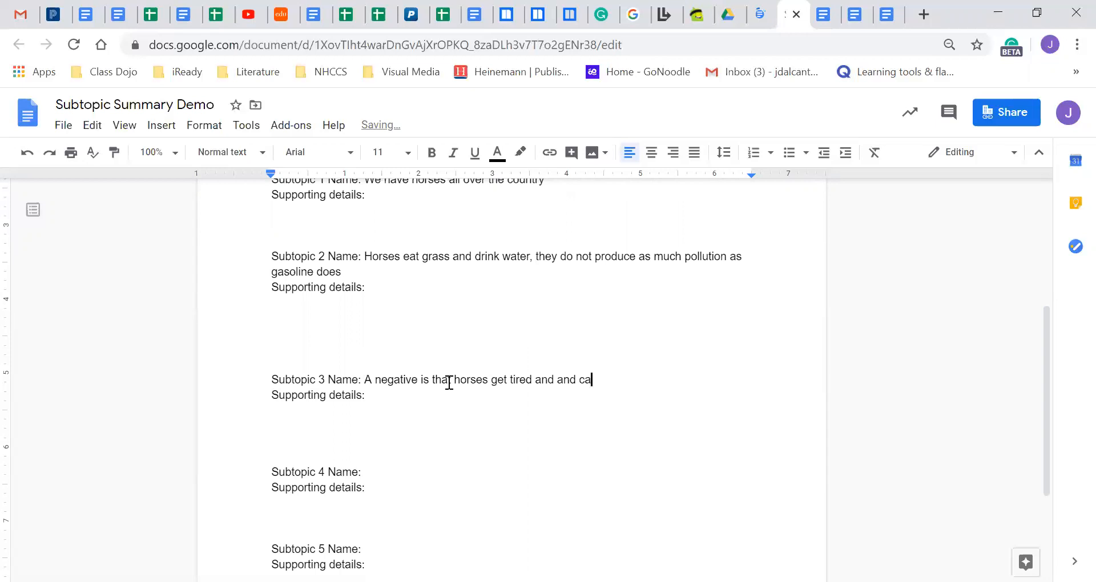
{"action": "type", "text": "nnot go as far "}
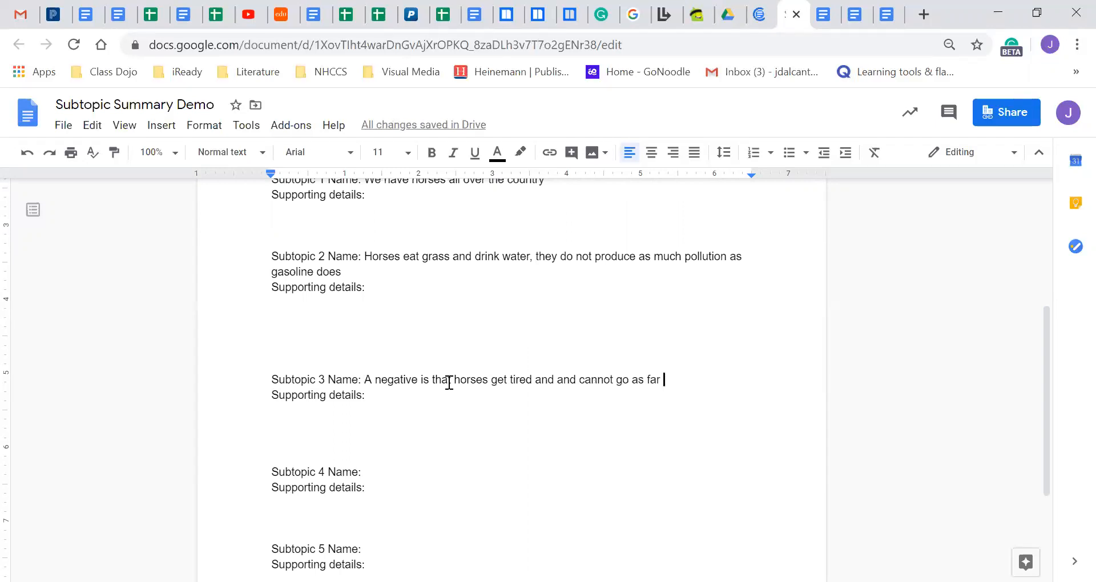
{"action": "type", "text": "as a ca"}
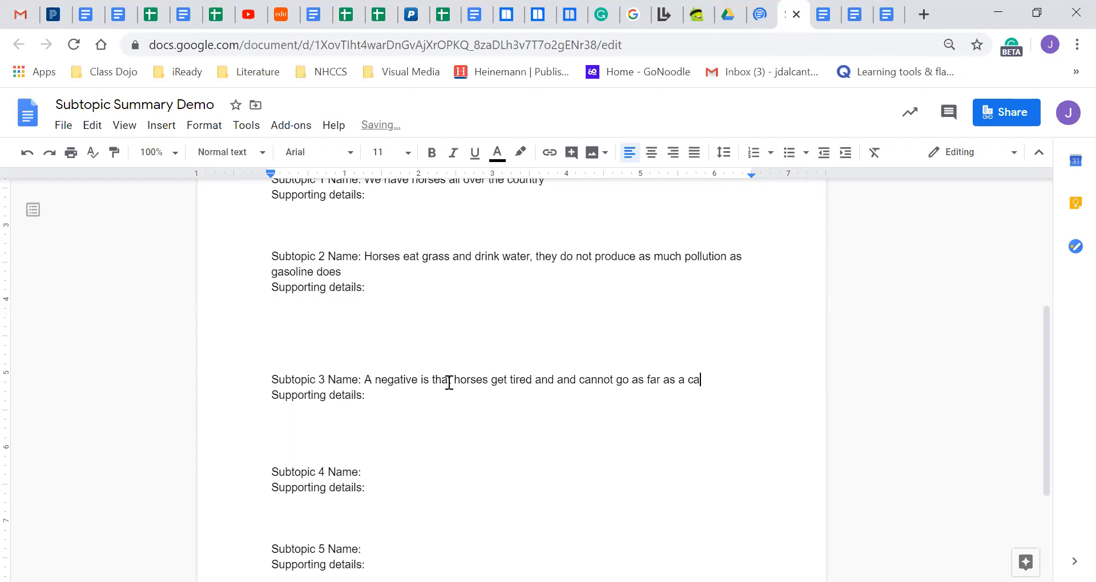
{"action": "type", "text": "r can in"}
{"action": "type", "text": " a si"}
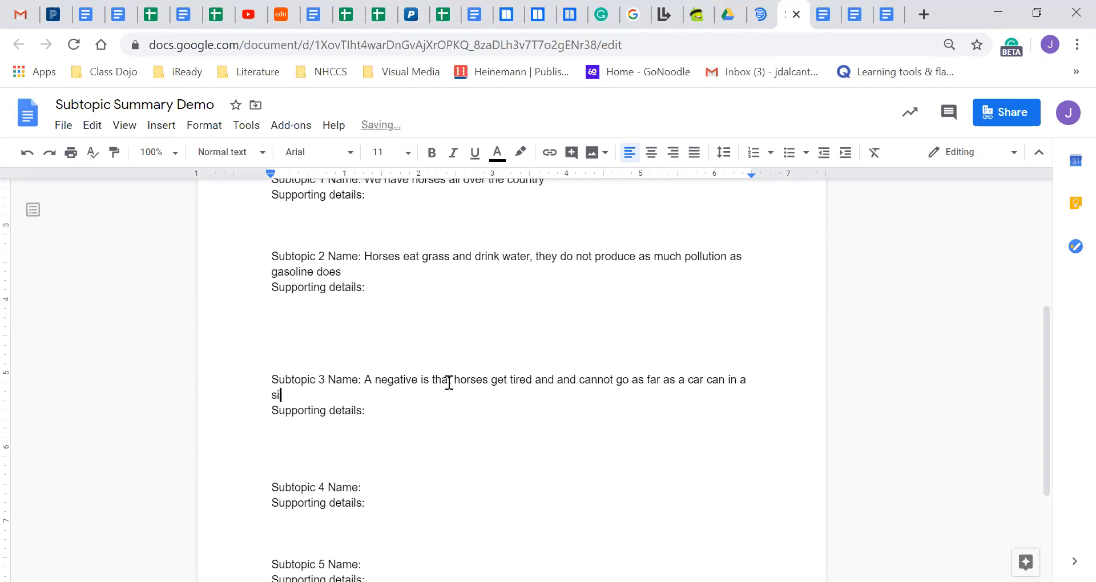
{"action": "type", "text": "ngle journey"}
{"action": "scroll", "coordinate": [430, 392], "scroll_direction": "down", "scroll_amount": 1}
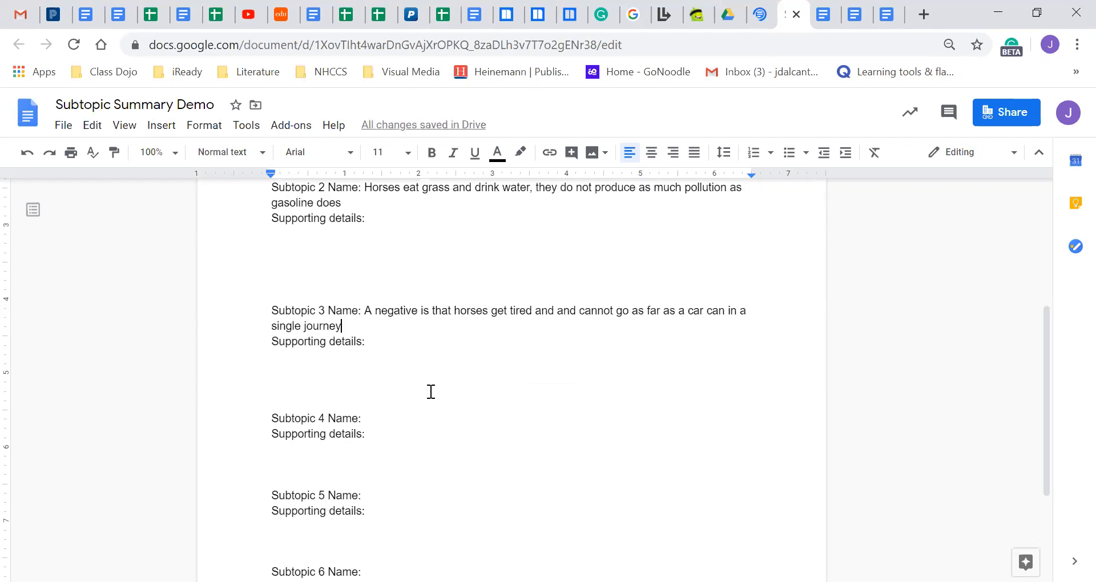
{"action": "scroll", "coordinate": [430, 391], "scroll_direction": "down", "scroll_amount": 1}
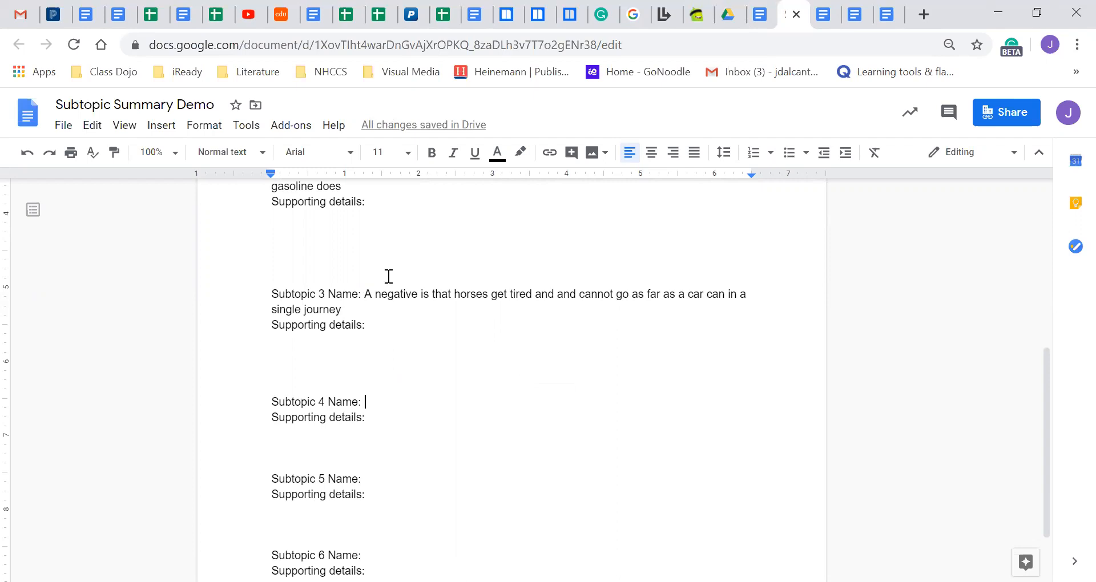
{"action": "scroll", "coordinate": [411, 222], "scroll_direction": "down", "scroll_amount": 1}
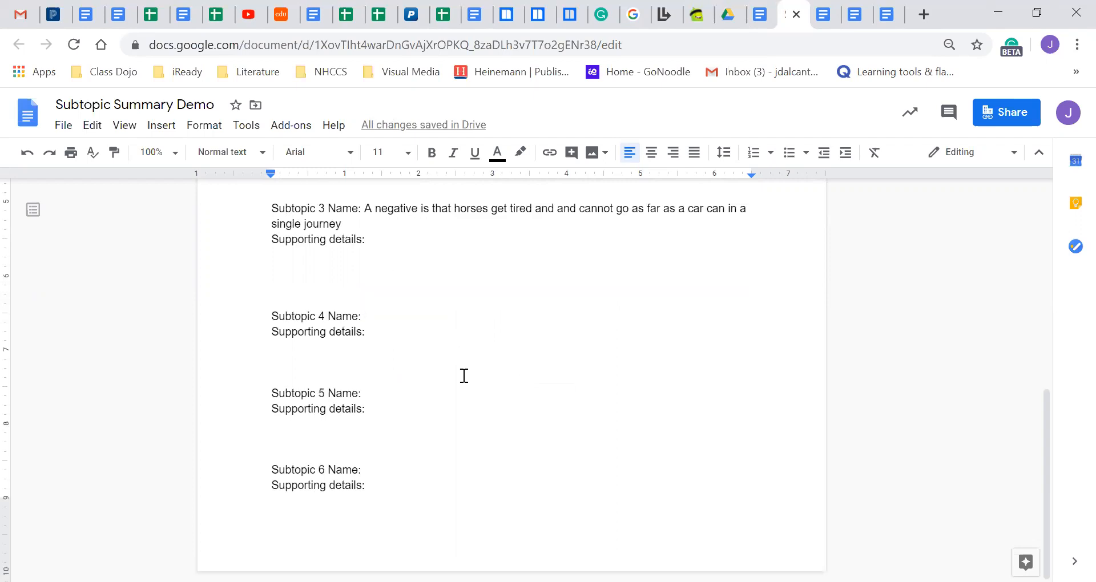
{"action": "scroll", "coordinate": [462, 376], "scroll_direction": "up", "scroll_amount": 4}
{"action": "scroll", "coordinate": [493, 401], "scroll_direction": "down", "scroll_amount": 4}
{"action": "type", "text": "We have plenty people "}
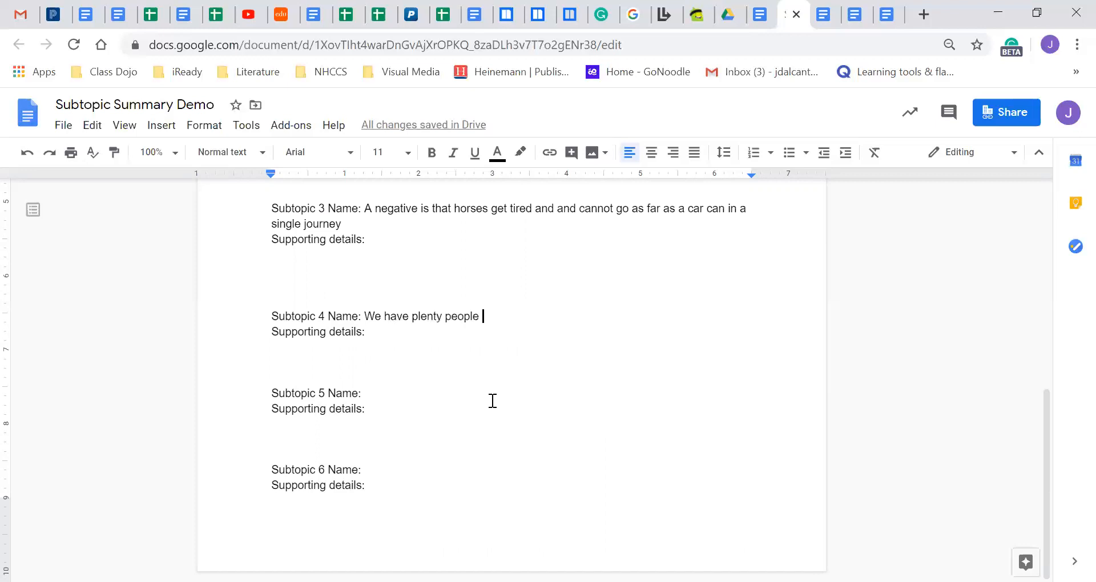
{"action": "type", "text": "in trhe"}
Fix typos in the Subtopic 4 name so it reads care of and riding a horse
{"action": "key", "text": "BackSpace"}
{"action": "key", "text": "BackSpace"}
{"action": "key", "text": "BackSpace"}
{"action": "type", "text": "he countr"}
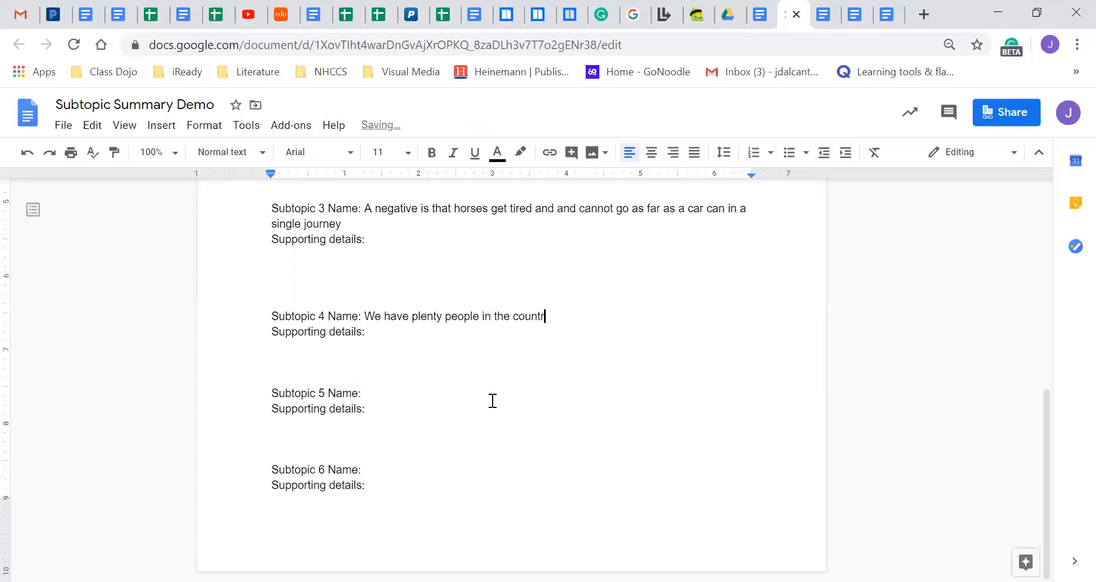
{"action": "type", "text": "y who c"}
{"action": "type", "text": "an train the average i"}
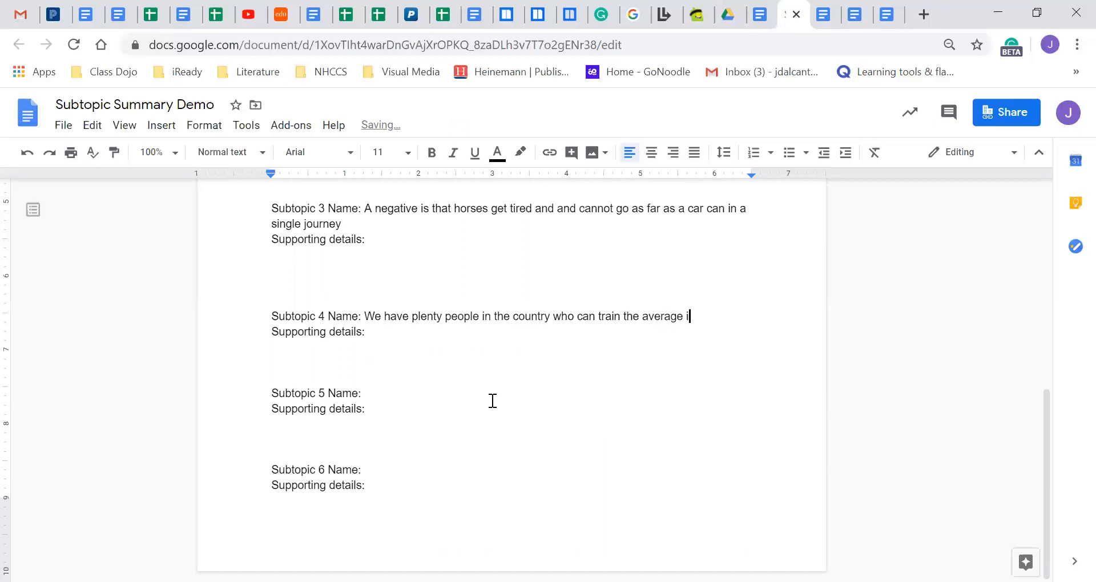
{"action": "type", "text": "n taking in"}
{"action": "type", "text": "care"}
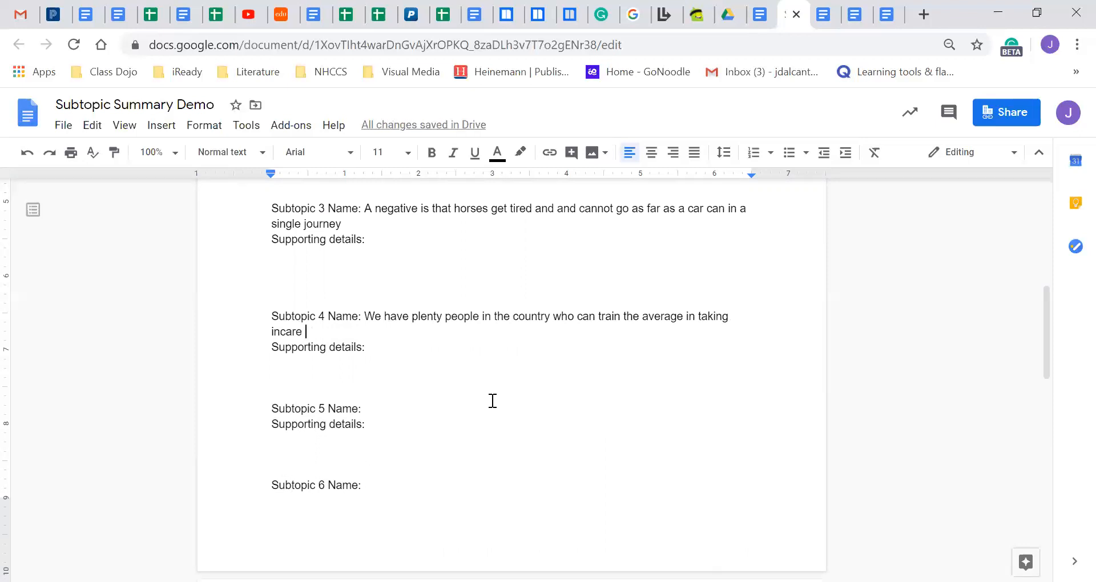
{"action": "type", "text": "of "}
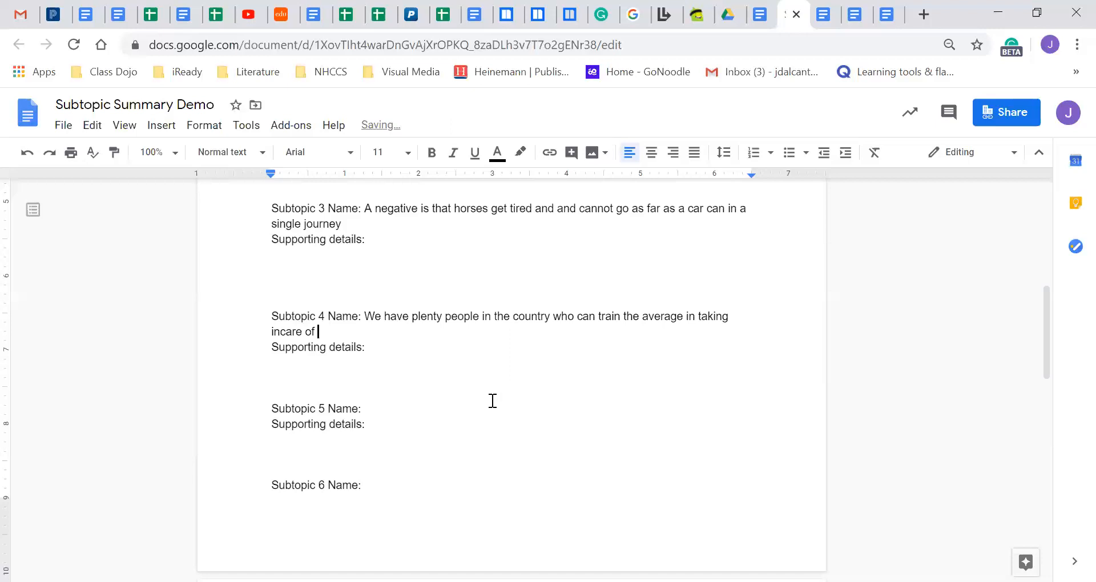
{"action": "type", "text": "and riding "}
{"action": "type", "text": "a hose"}
{"action": "key", "text": "BackSpace"}
{"action": "key", "text": "BackSpace"}
{"action": "key", "text": "BackSpace"}
{"action": "type", "text": "horses"}
{"action": "key", "text": "BackSpace"}
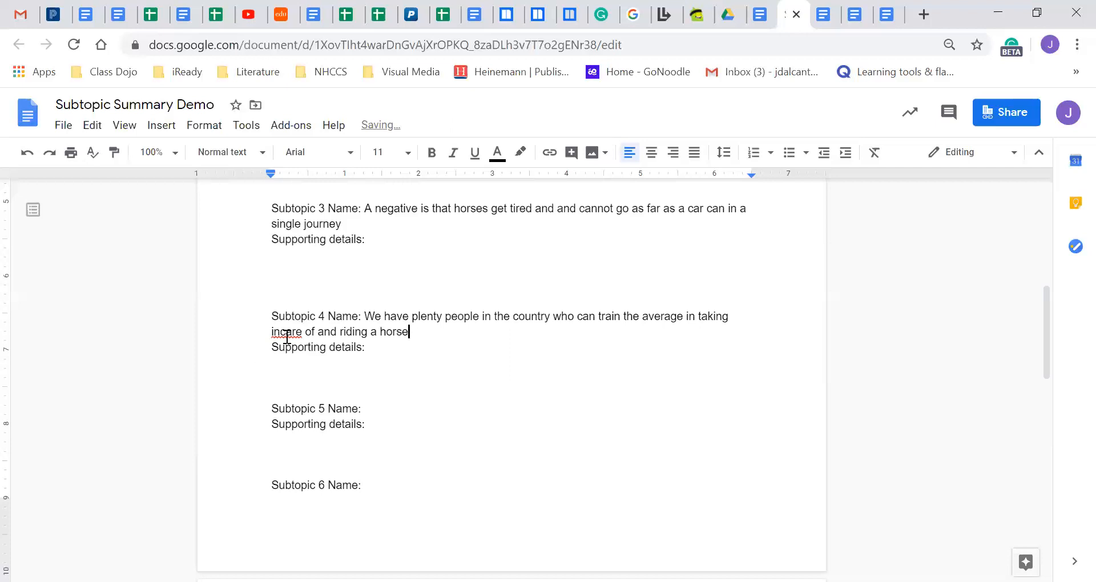
{"action": "left_click", "coordinate": [288, 331]}
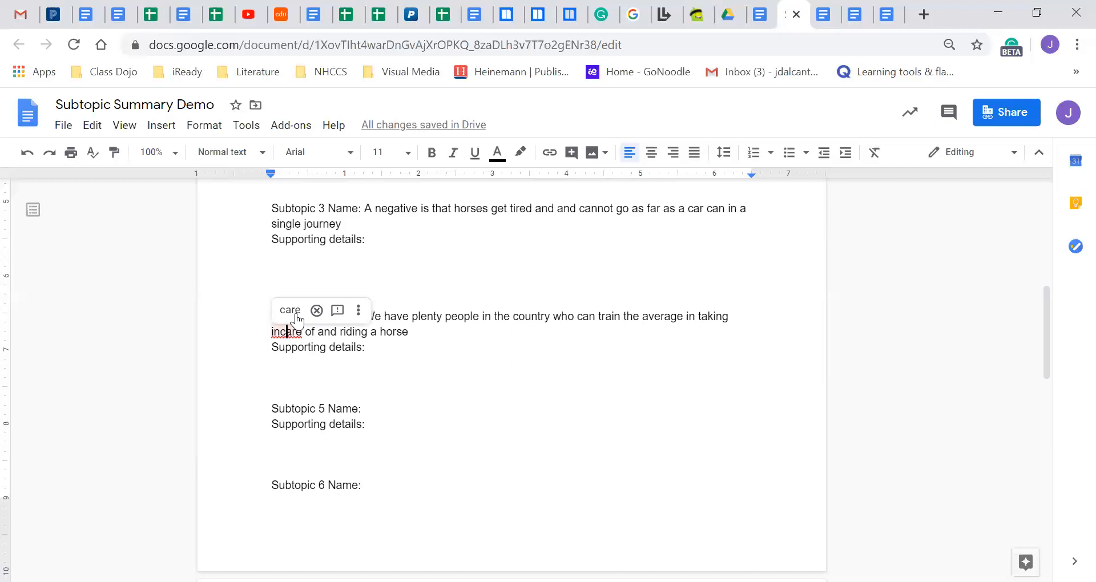
{"action": "left_click", "coordinate": [289, 310]}
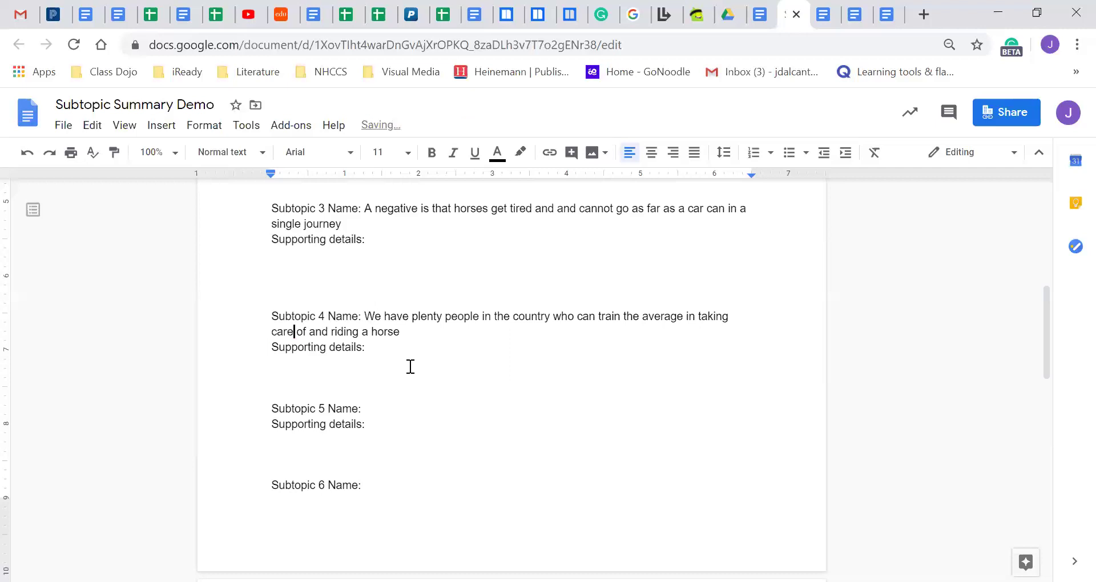
Place the cursor at Subtopic 5 Name and check the Web Resources document before writing 'Another negative'
{"action": "left_click", "coordinate": [382, 415]}
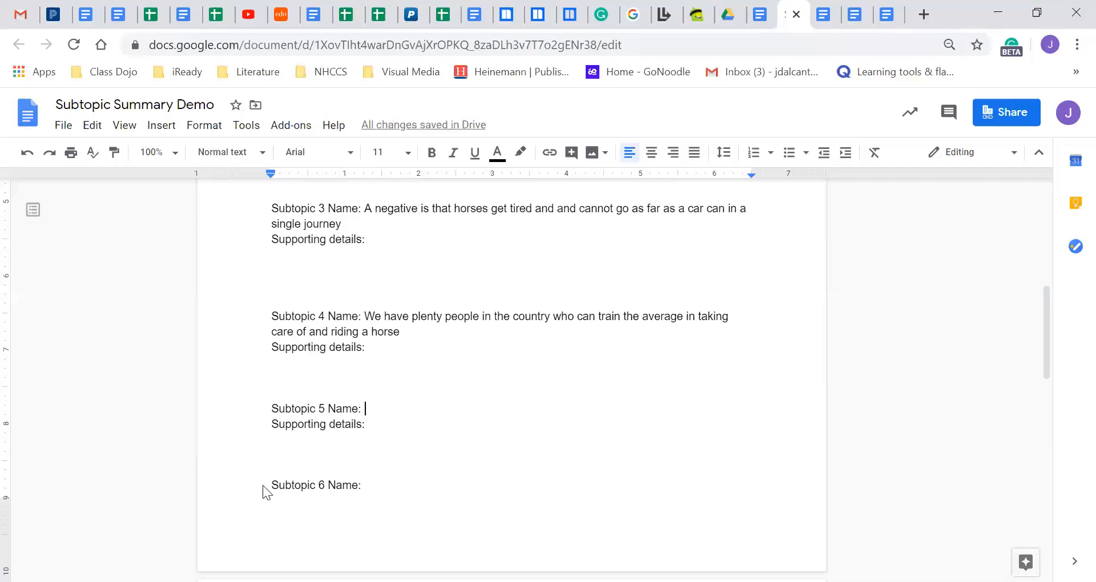
{"action": "key", "text": "ctrl+Tab"}
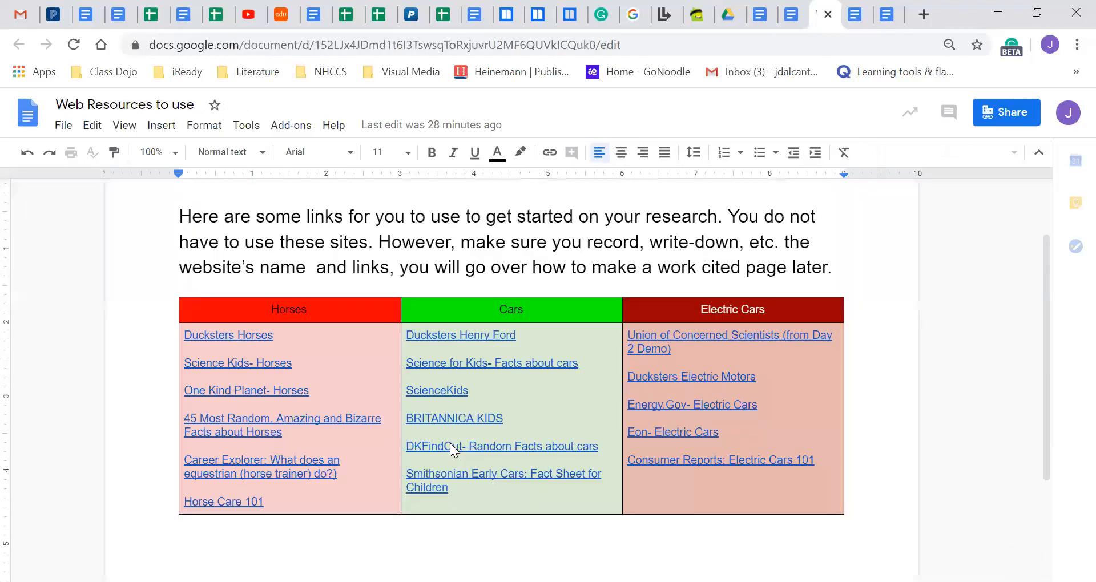
{"action": "key", "text": "ctrl+shift+Tab"}
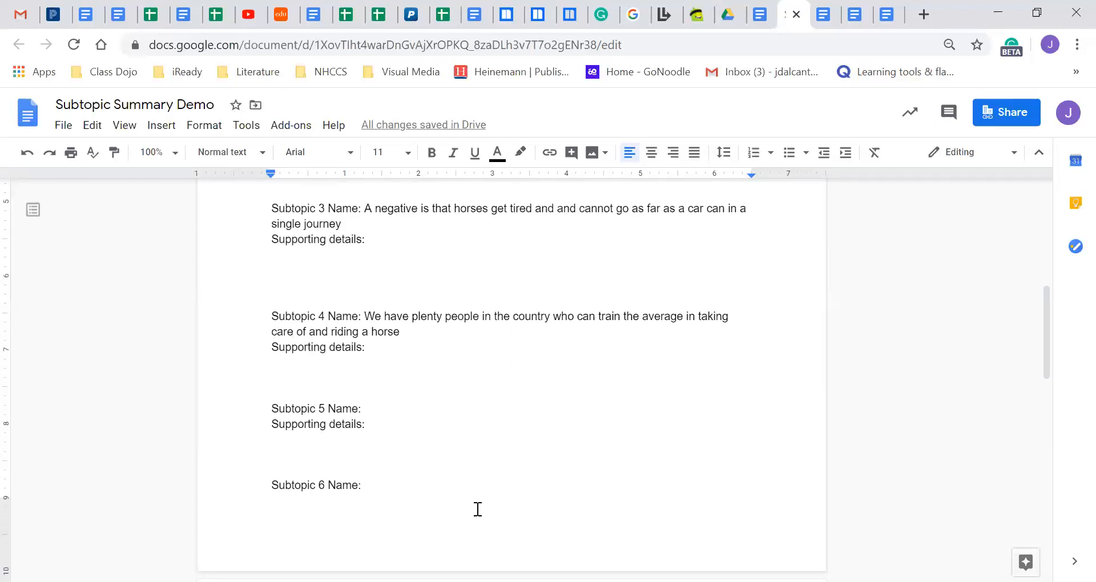
{"action": "type", "text": "An"}
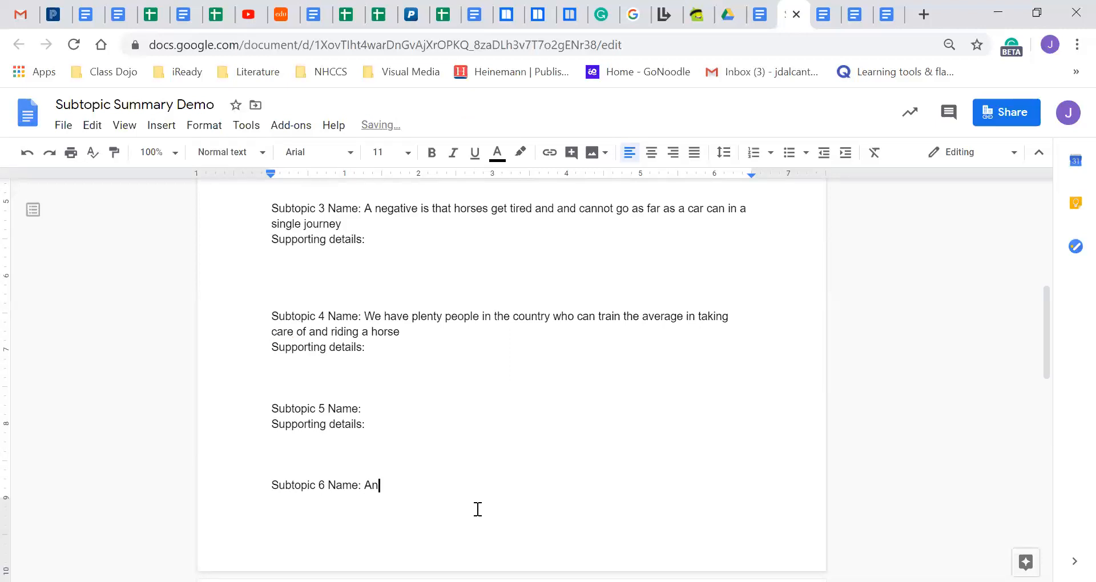
{"action": "type", "text": "other "}
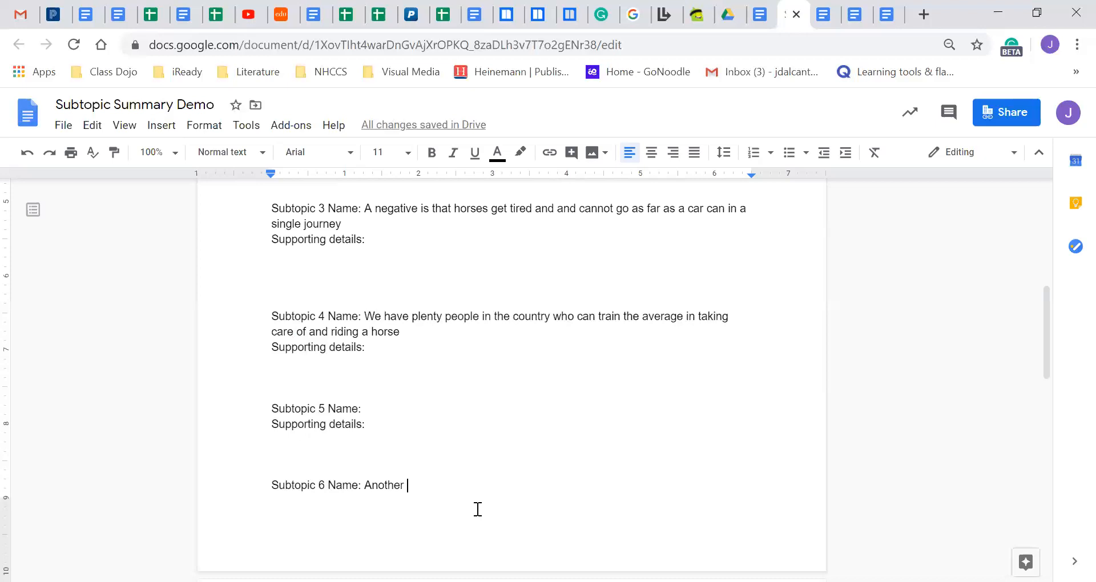
{"action": "type", "text": "neg"}
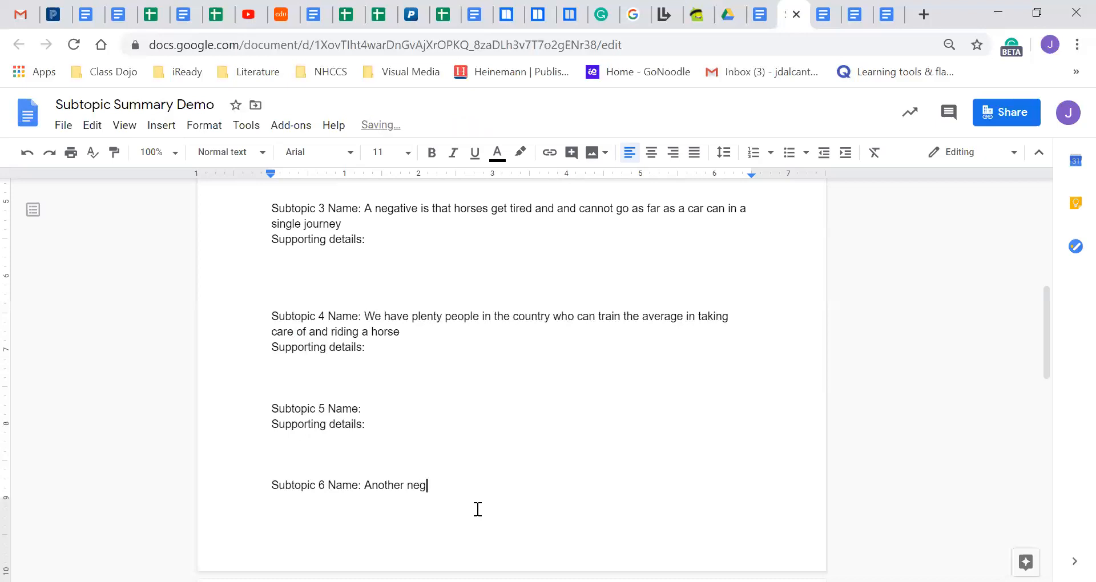
{"action": "type", "text": "ative"}
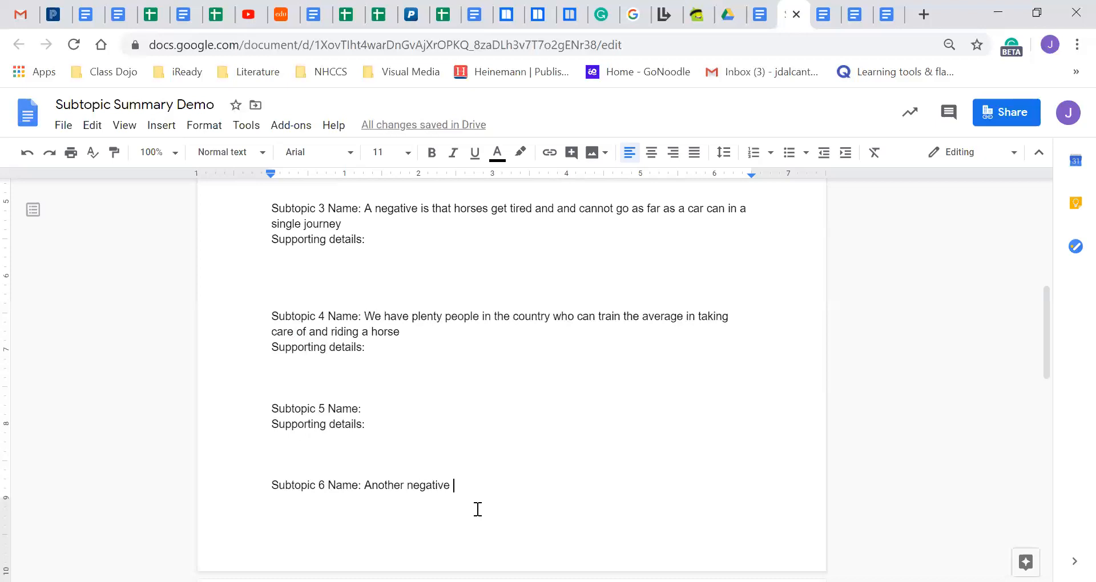
Move 'Another negative' to Subtopic 5 and complete it as 'is that we don't have stop stations for horses'
{"action": "left_click_drag", "start_coordinate": [454, 485], "coordinate": [363, 485]}
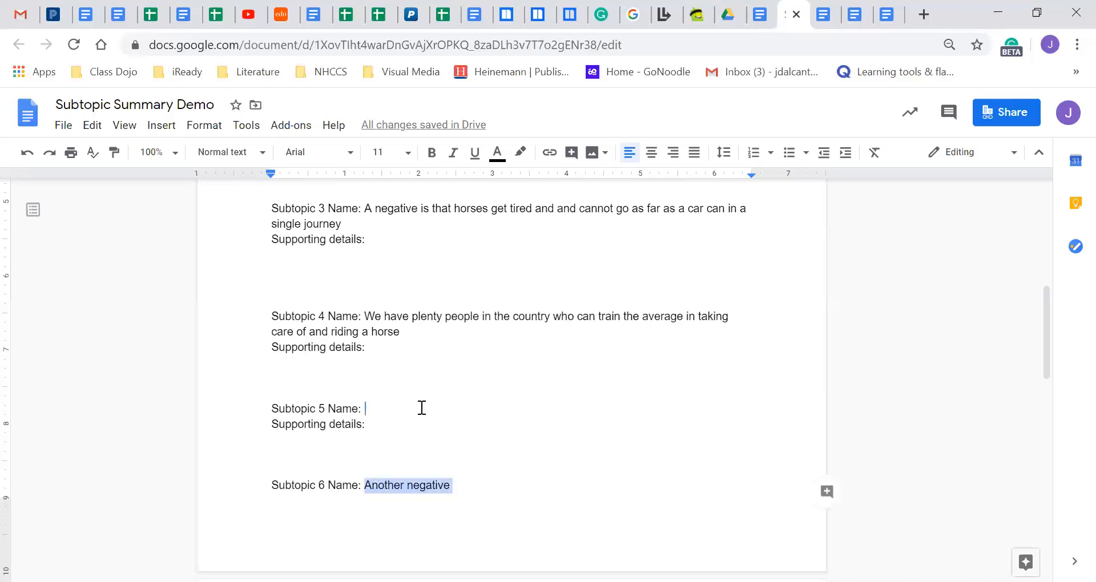
{"action": "left_click_drag", "start_coordinate": [421, 408], "coordinate": [421, 409]}
{"action": "key", "text": "Down"}
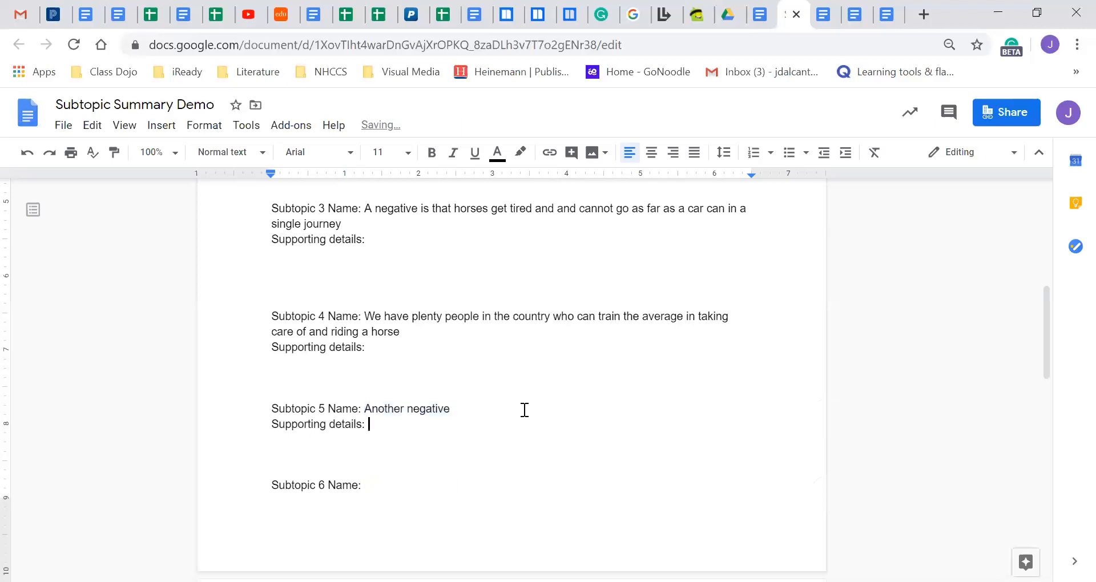
{"action": "key", "text": "Up"}
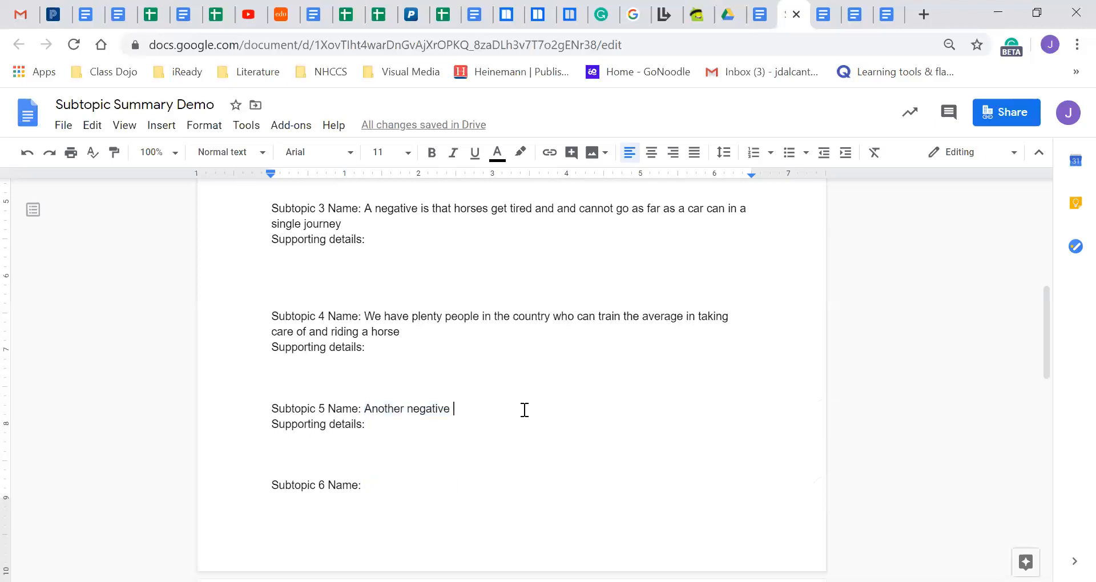
{"action": "type", "text": "is that "}
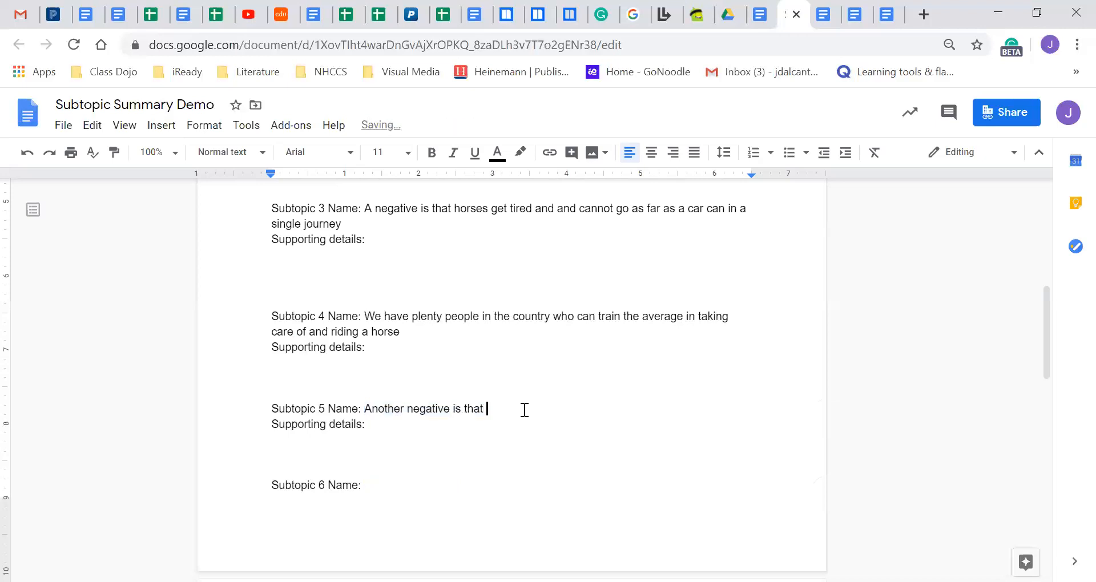
{"action": "type", "text": "w"}
{"action": "type", "text": "e"}
{"action": "type", "text": "'don"}
{"action": "key", "text": "BackSpace"}
{"action": "key", "text": "BackSpace"}
{"action": "key", "text": "BackSpace"}
{"action": "type", "text": "don't have stop "}
{"action": "type", "text": "sttion"}
{"action": "key", "text": "BackSpace"}
{"action": "key", "text": "BackSpace"}
{"action": "key", "text": "BackSpace"}
{"action": "key", "text": "BackSpace"}
{"action": "type", "text": "a"}
{"action": "type", "text": "t"}
{"action": "type", "text": "ions for horses."}
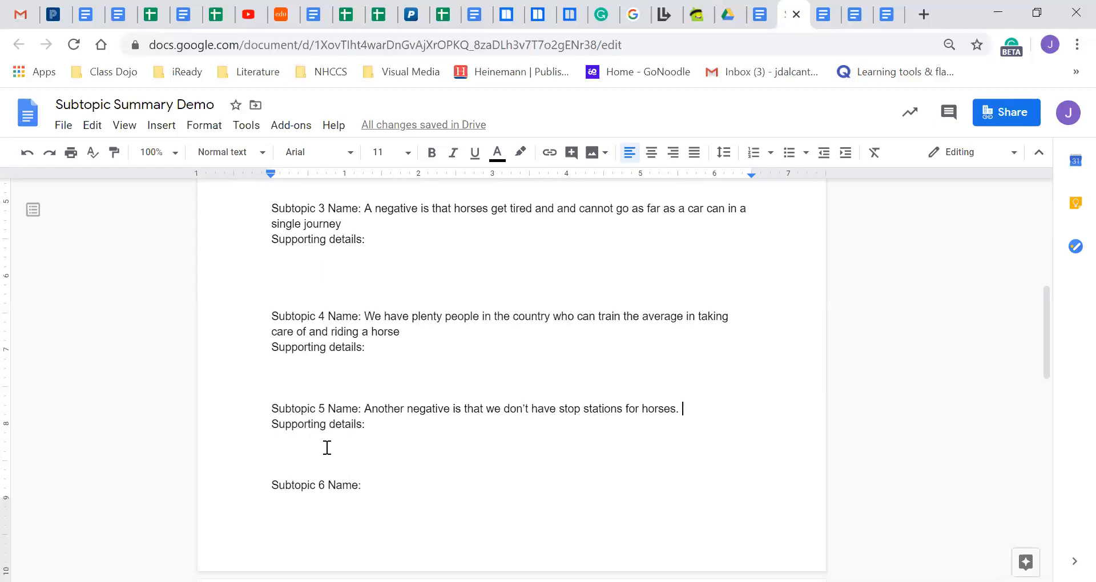
{"action": "left_click", "coordinate": [395, 428]}
{"action": "scroll", "coordinate": [386, 436], "scroll_direction": "up", "scroll_amount": 2}
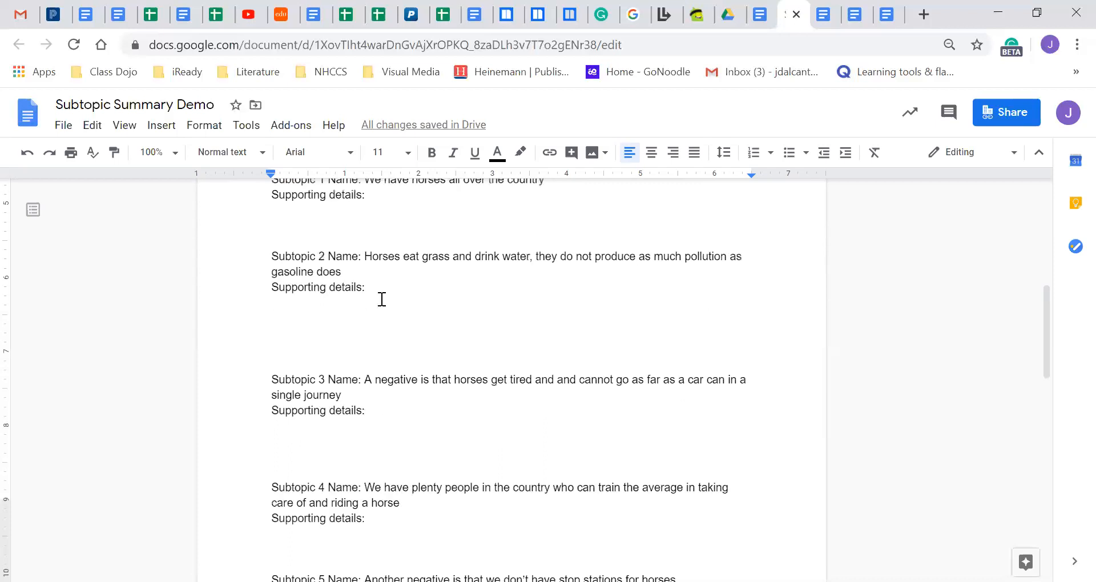
{"action": "double_click", "coordinate": [381, 292]}
{"action": "left_click", "coordinate": [391, 412]}
{"action": "scroll", "coordinate": [395, 292], "scroll_direction": "up", "scroll_amount": 1}
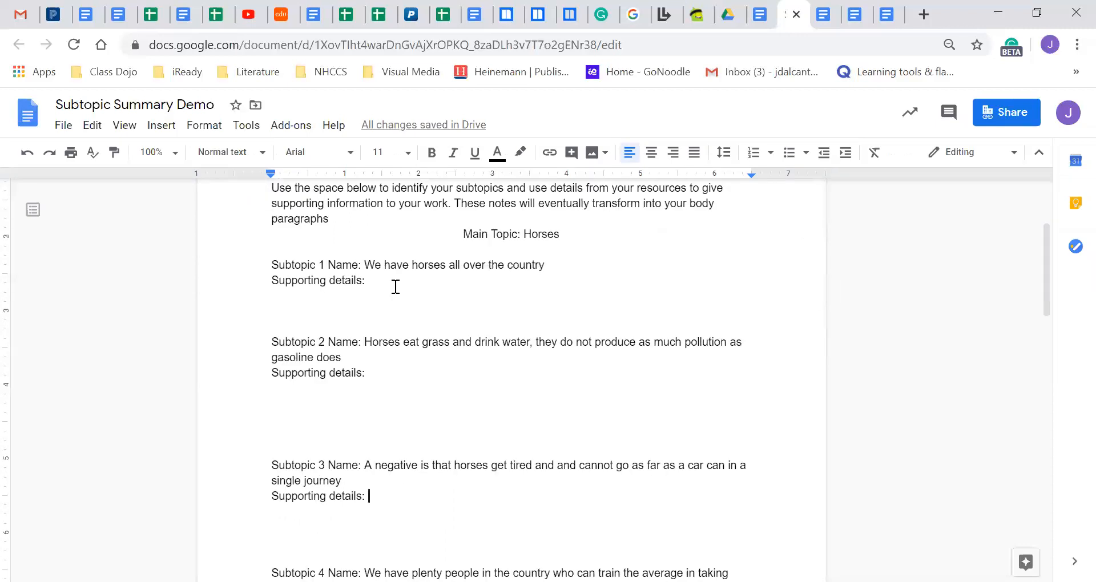
{"action": "scroll", "coordinate": [489, 343], "scroll_direction": "up", "scroll_amount": 1}
{"action": "left_click", "coordinate": [368, 280]}
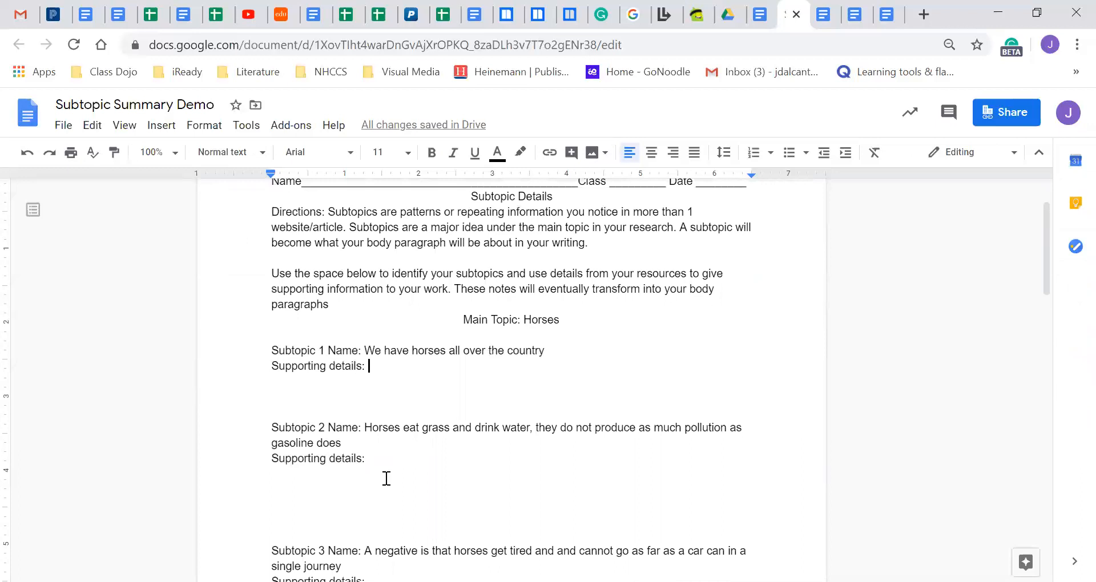
{"action": "scroll", "coordinate": [411, 499], "scroll_direction": "down", "scroll_amount": 4}
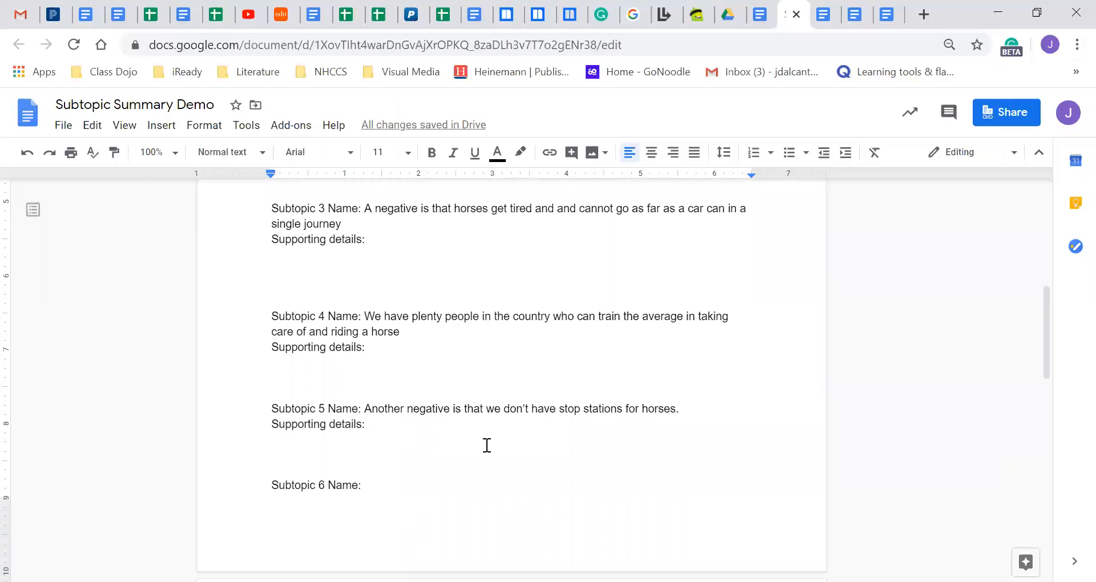
{"action": "scroll", "coordinate": [502, 424], "scroll_direction": "up", "scroll_amount": 5}
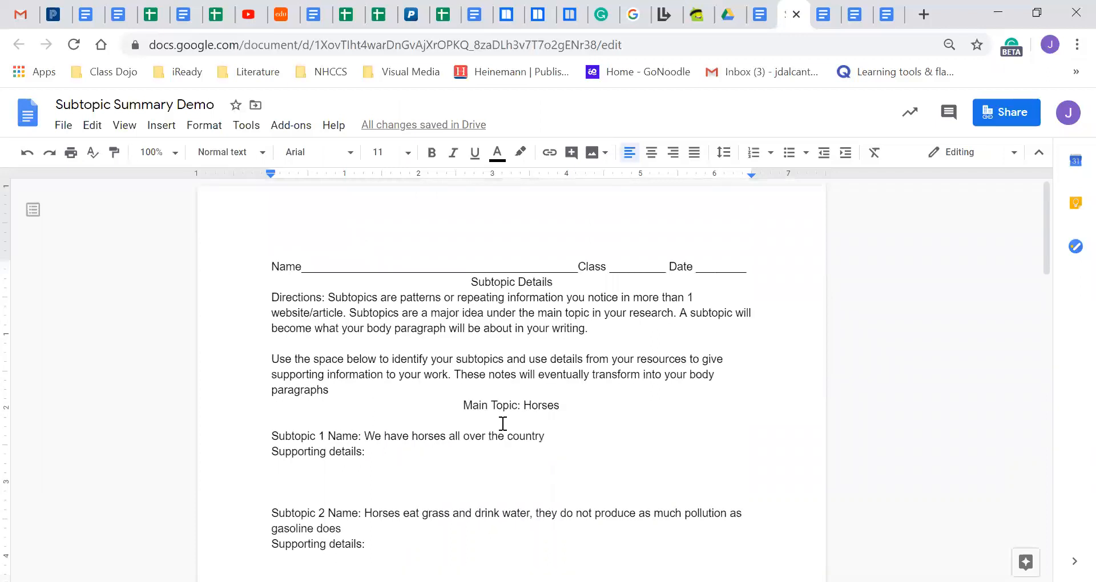